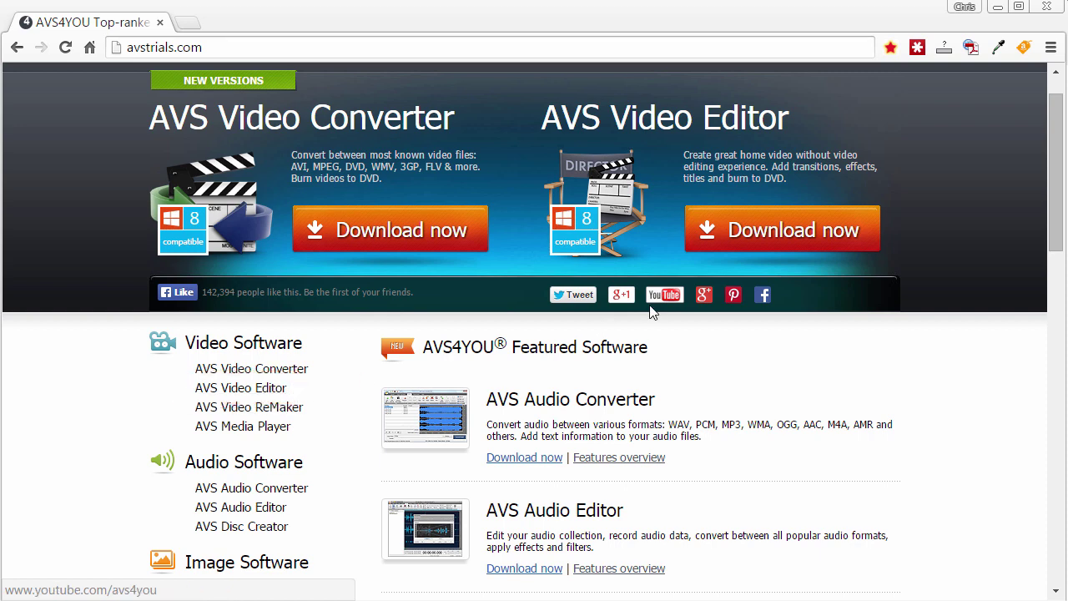
# Minimize the browser to bring AVS Video Editor into view
pyautogui.click(999, 10)
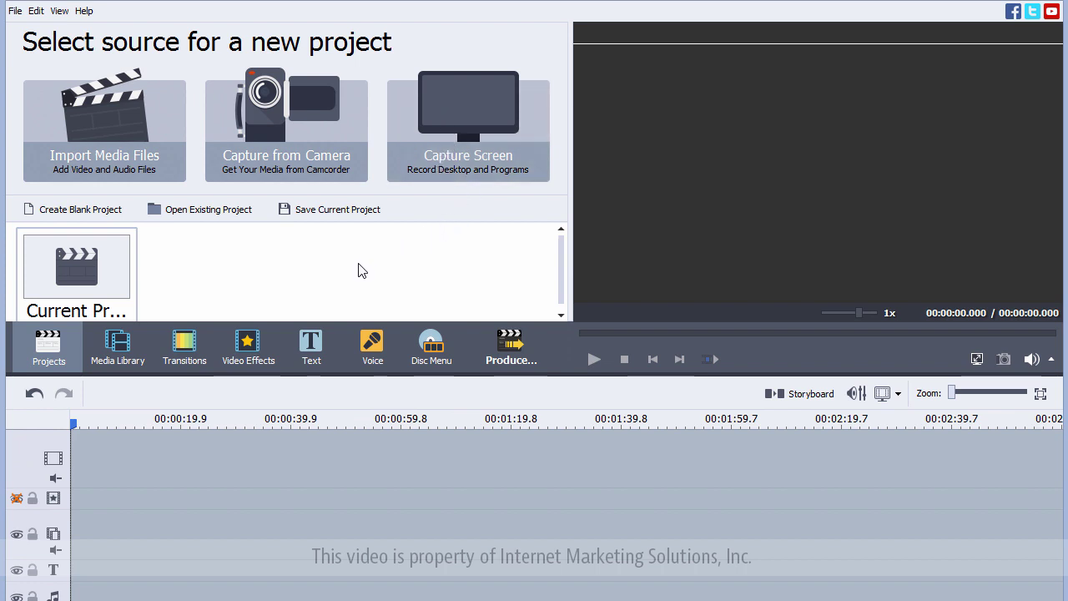
pyautogui.doubleClick(93, 274)
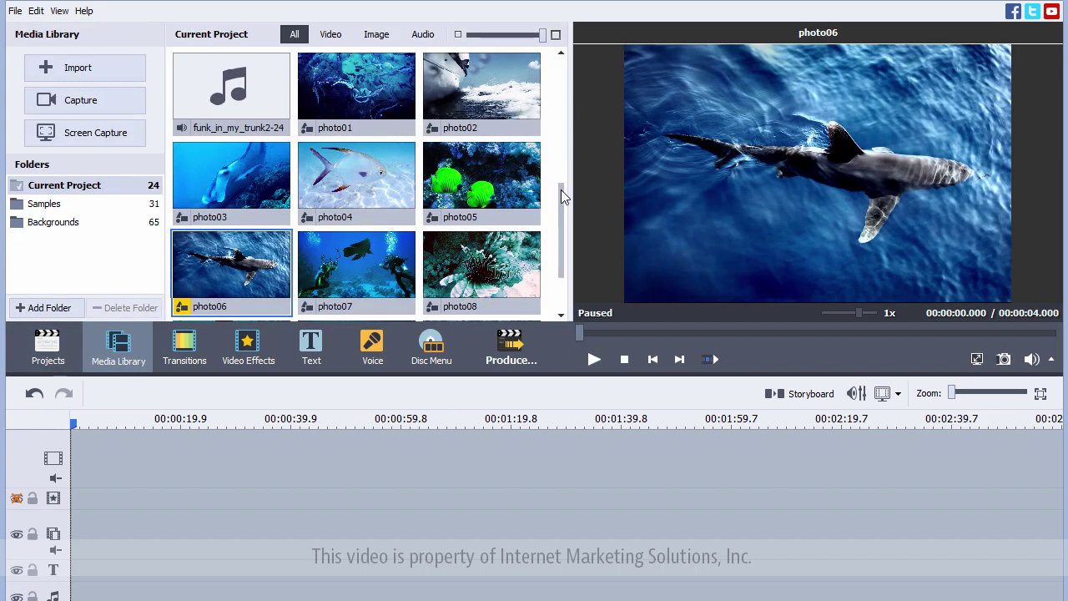
pyautogui.moveTo(561, 189); pyautogui.dragTo(573, 67)
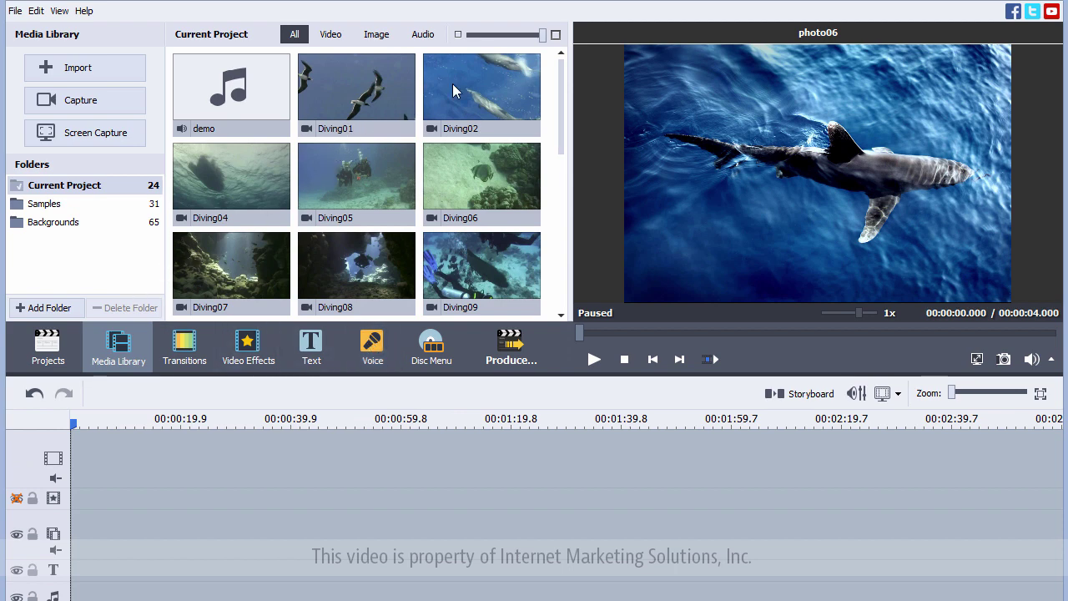
# Place Diving02, Diving04, Diving05 and Diving09 in order on the video track
pyautogui.moveTo(457, 89); pyautogui.dragTo(96, 447)
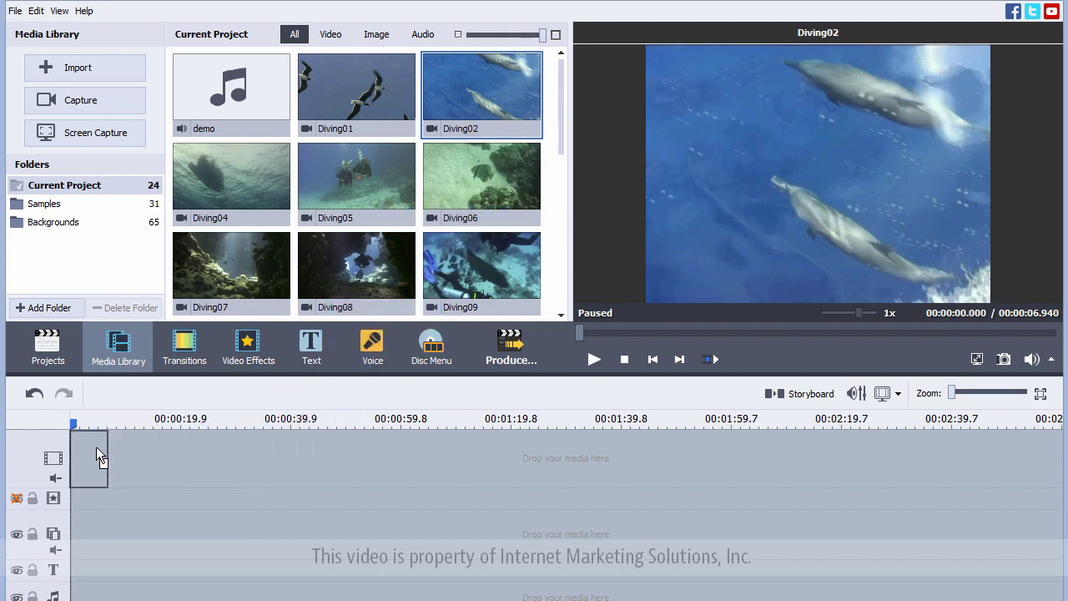
pyautogui.moveTo(233, 182); pyautogui.dragTo(131, 437)
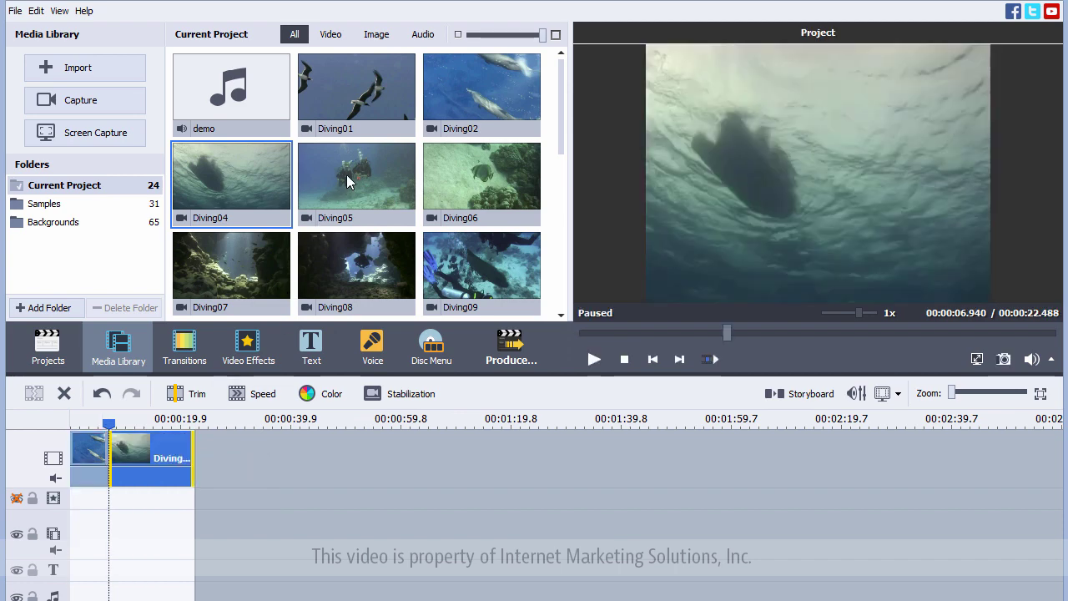
pyautogui.moveTo(346, 174); pyautogui.dragTo(230, 446)
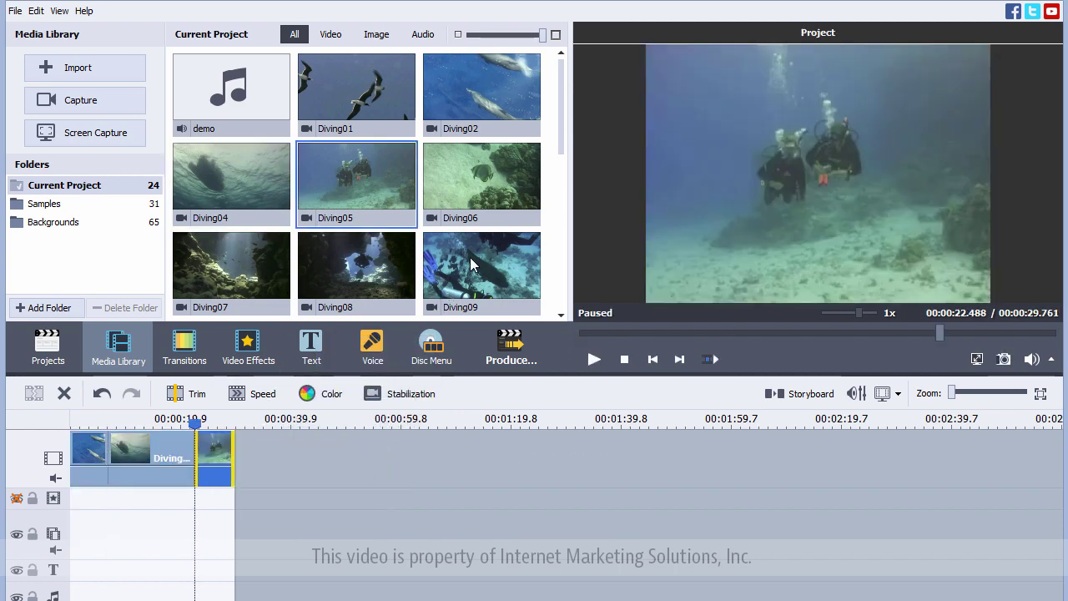
pyautogui.moveTo(481, 265); pyautogui.dragTo(251, 442)
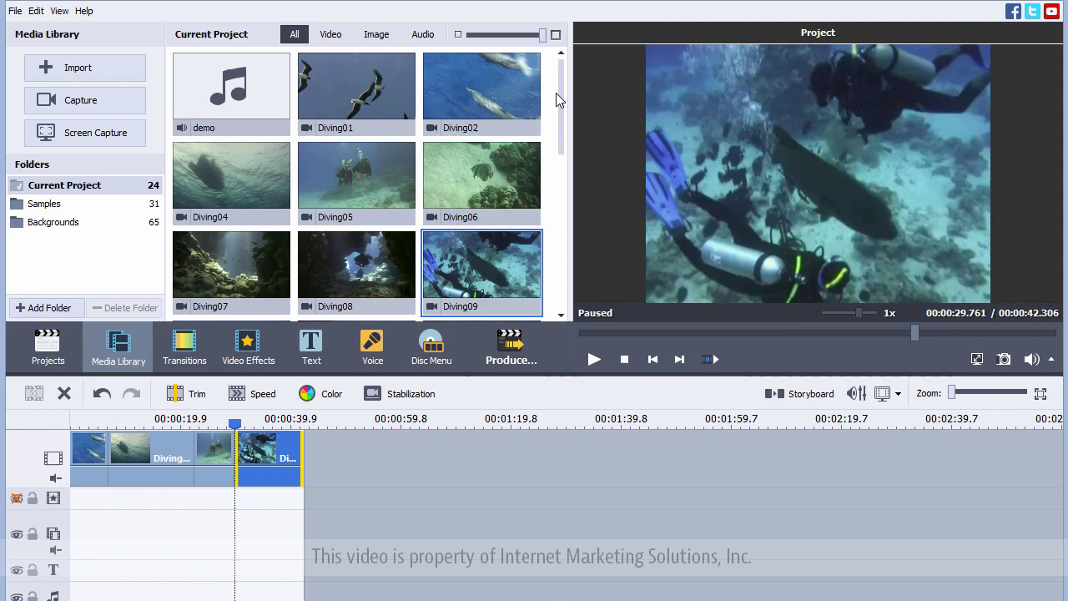
pyautogui.moveTo(561, 86); pyautogui.dragTo(561, 246)
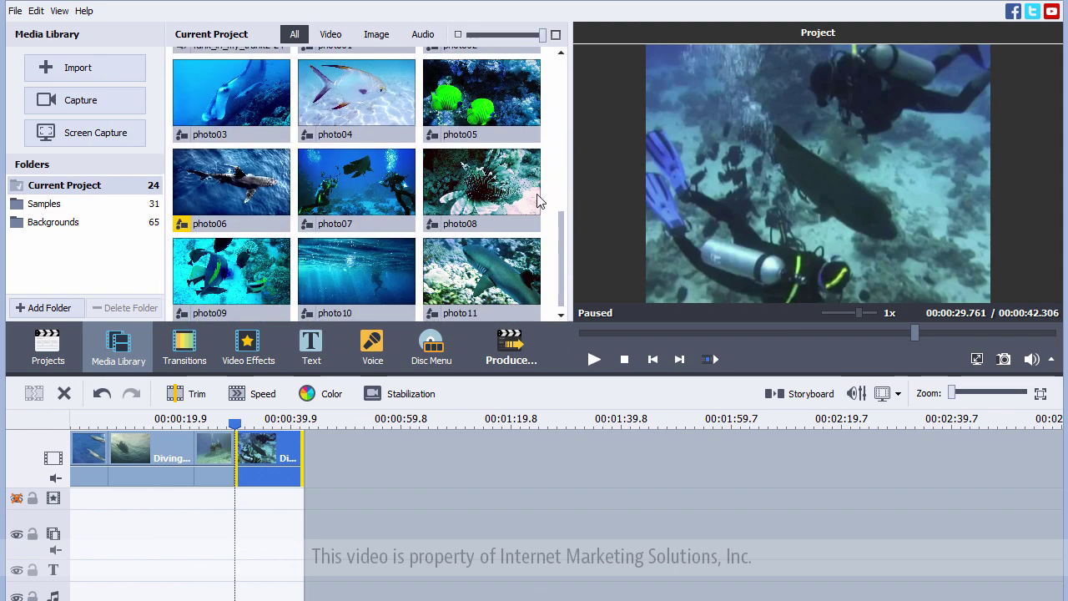
# Insert photo05 after Diving04, append photo10, and put photo02 at the start
pyautogui.click(464, 123)
pyautogui.moveTo(464, 123); pyautogui.dragTo(205, 453)
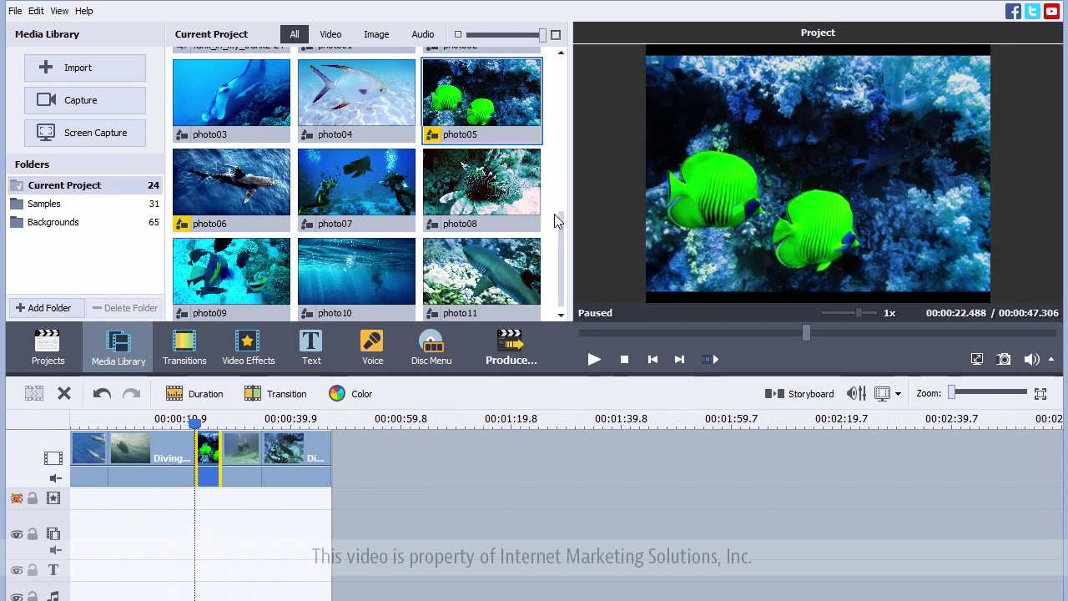
pyautogui.moveTo(412, 271); pyautogui.dragTo(437, 498)
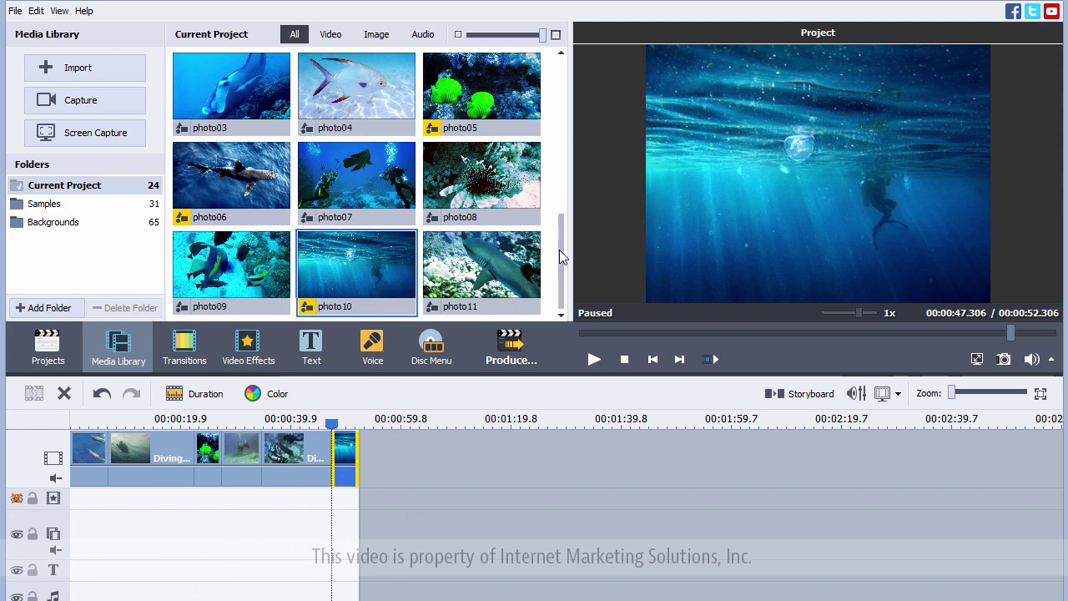
pyautogui.moveTo(559, 250); pyautogui.dragTo(568, 170)
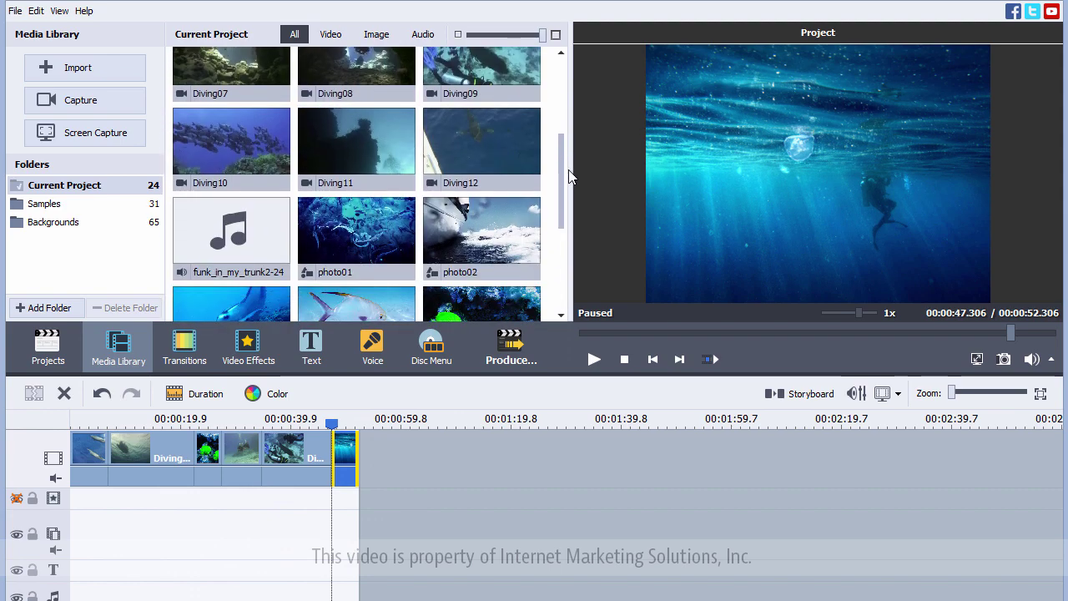
pyautogui.moveTo(506, 219); pyautogui.dragTo(80, 452)
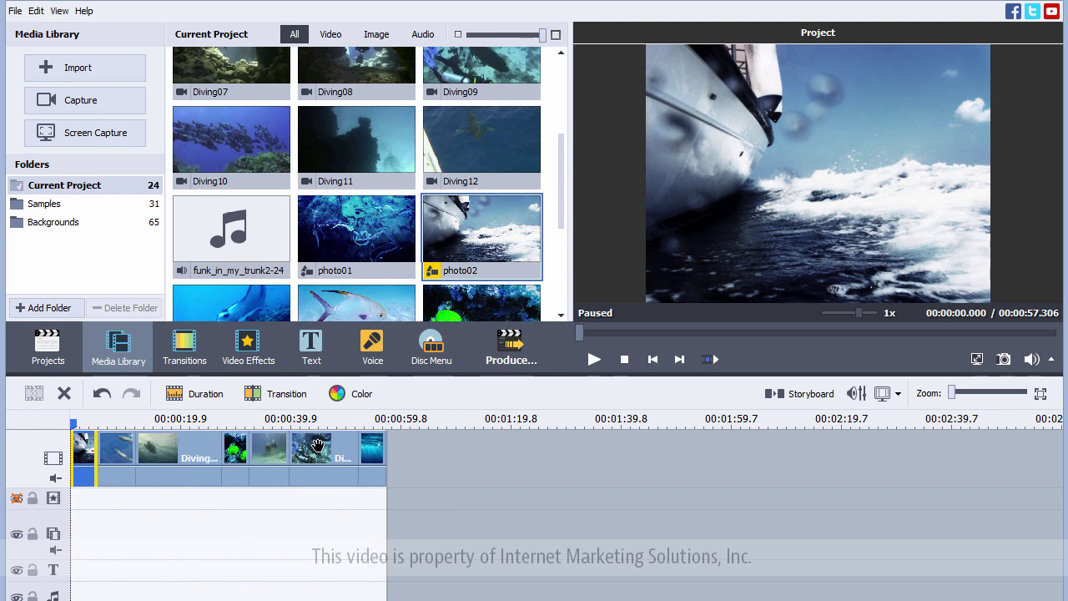
# Zoom the timeline in to widen the clips and set the playhead to zero
pyautogui.click(384, 422)
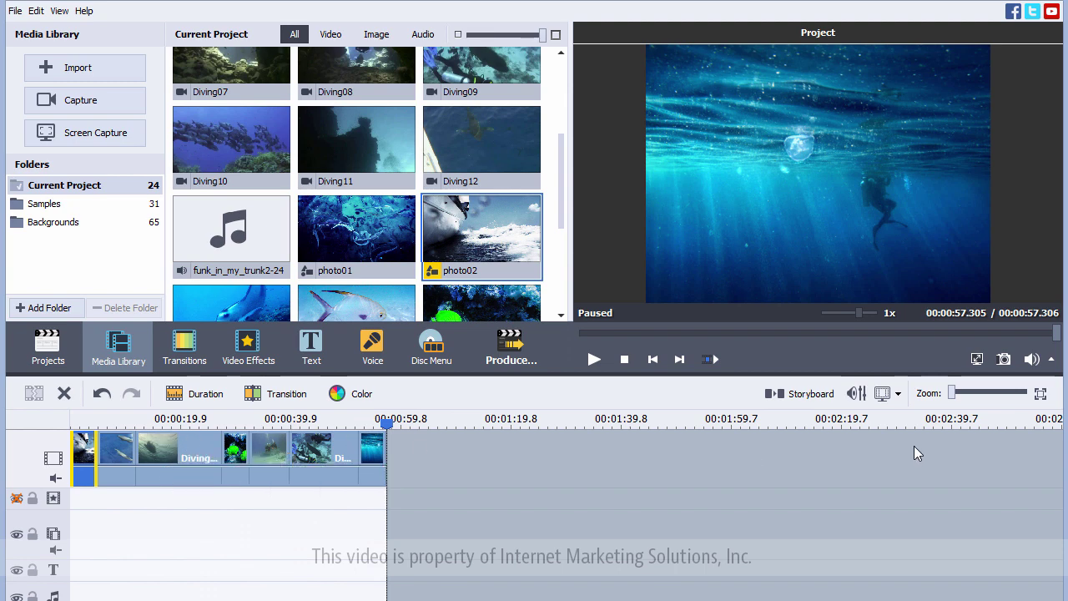
pyautogui.moveTo(953, 394); pyautogui.dragTo(998, 400)
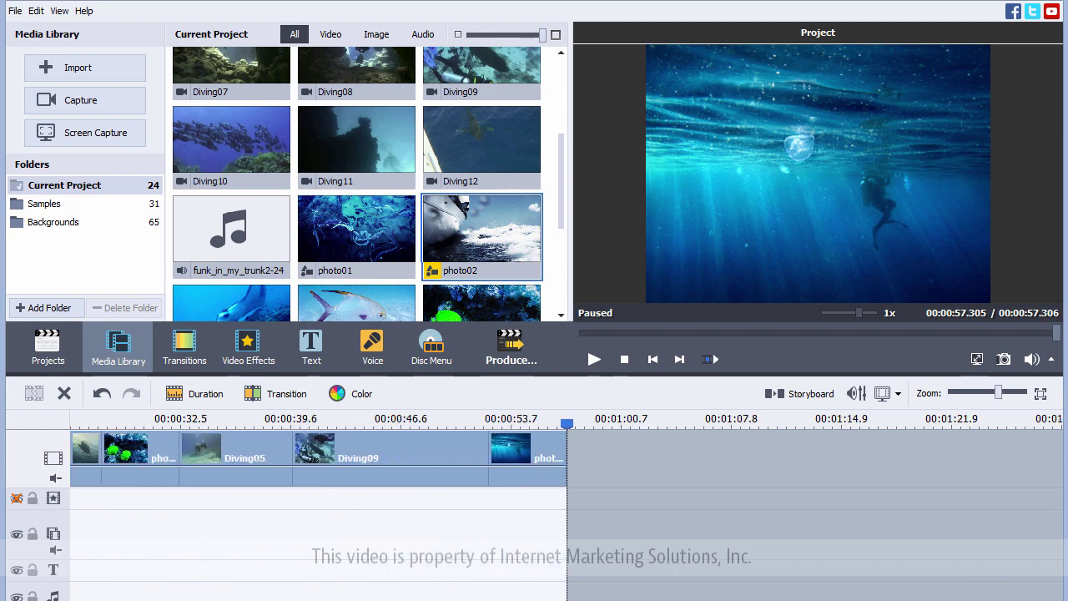
pyautogui.press('Home')
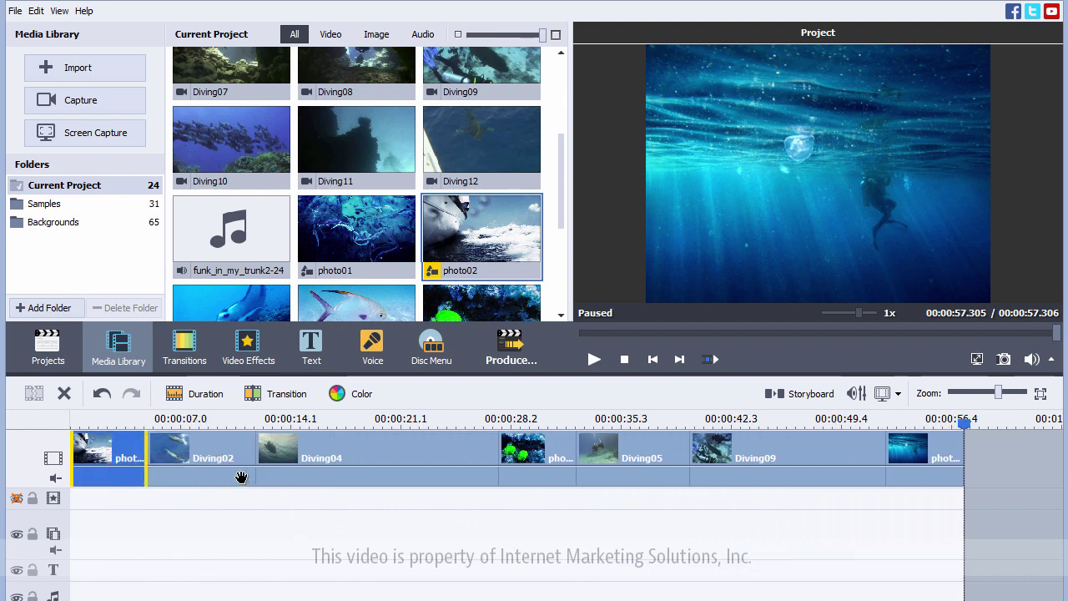
pyautogui.click(74, 421)
pyautogui.moveTo(74, 420); pyautogui.dragTo(71, 421)
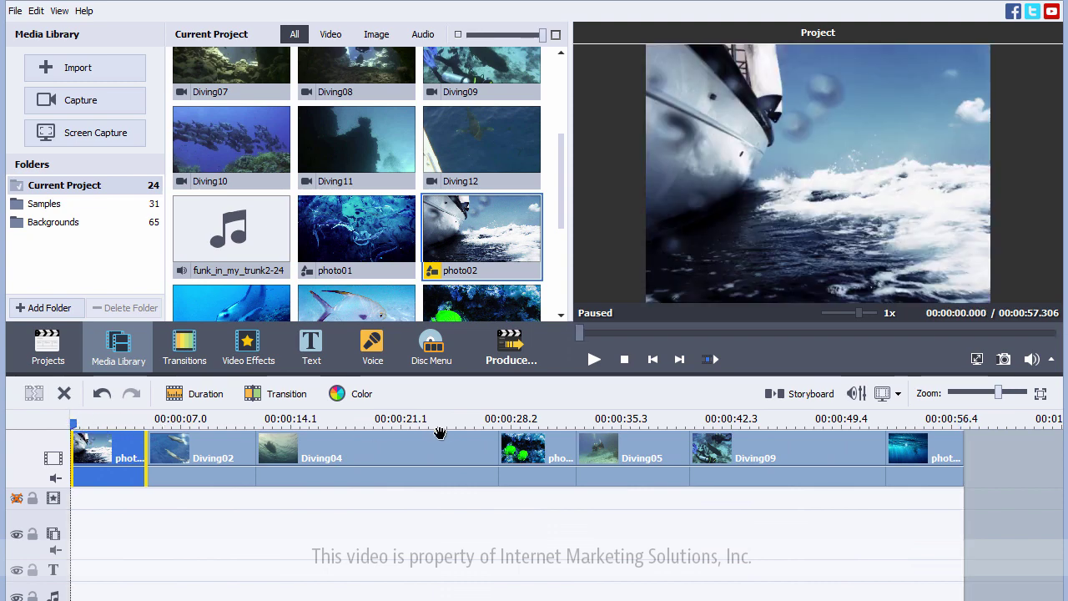
# Preview the montage's opening, then return the playhead to the start
pyautogui.click(594, 359)
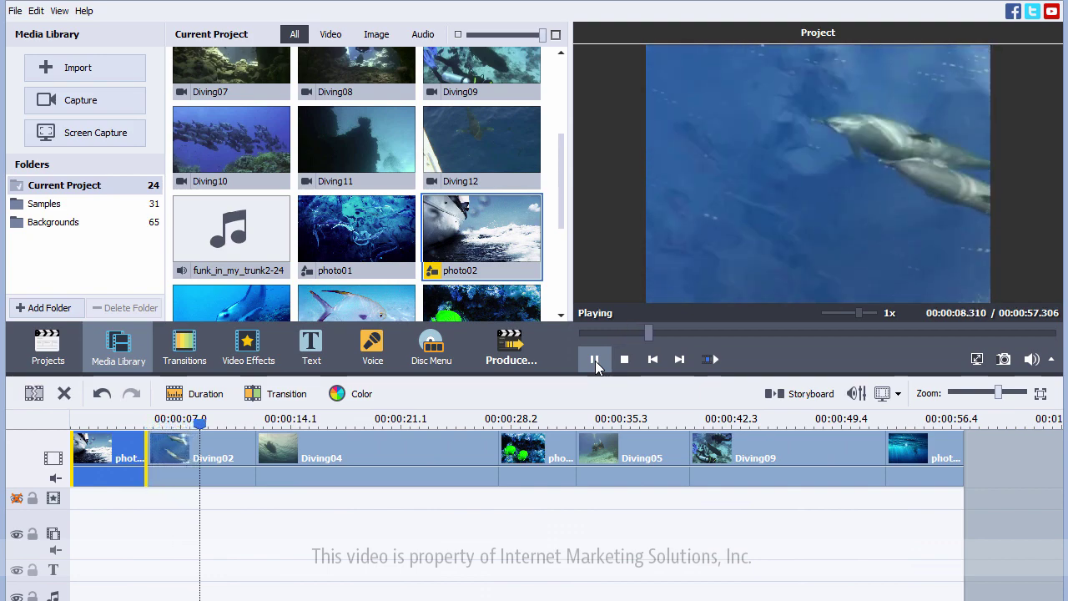
pyautogui.click(595, 360)
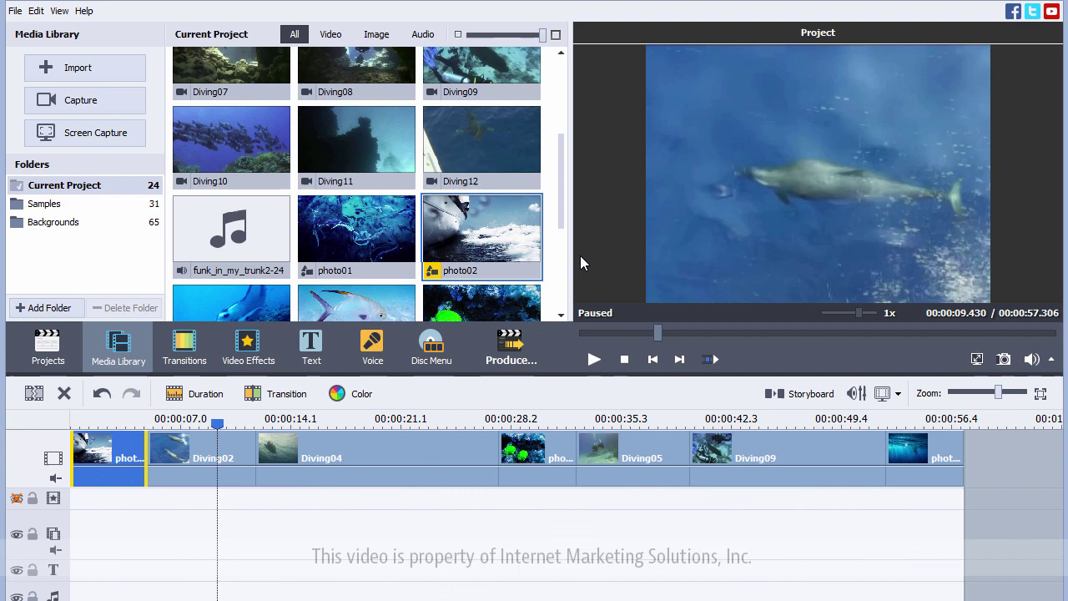
pyautogui.moveTo(560, 219); pyautogui.dragTo(523, 188)
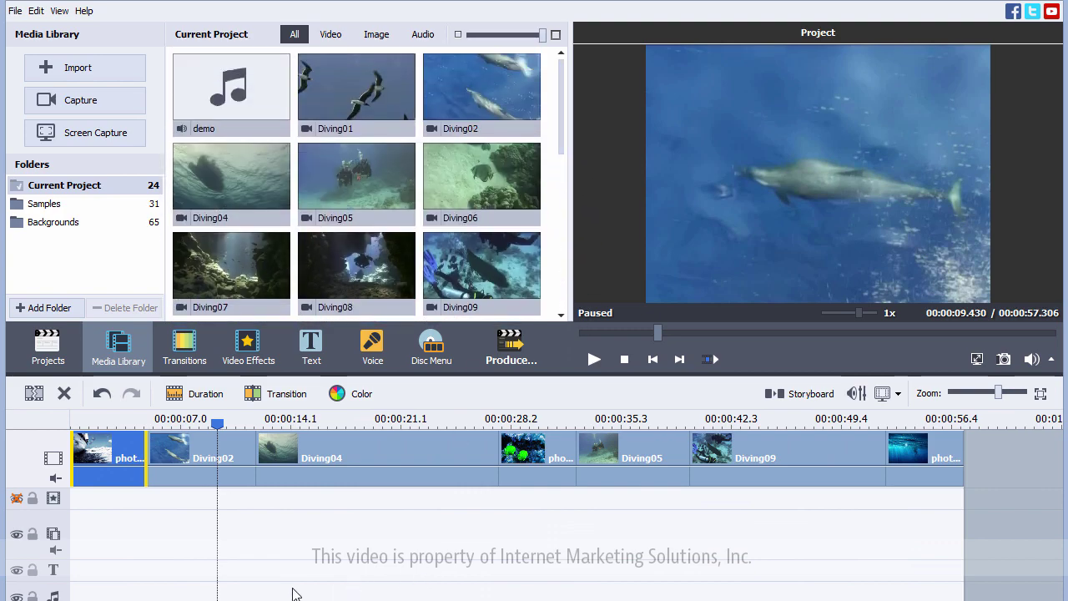
pyautogui.moveTo(214, 423); pyautogui.dragTo(58, 441)
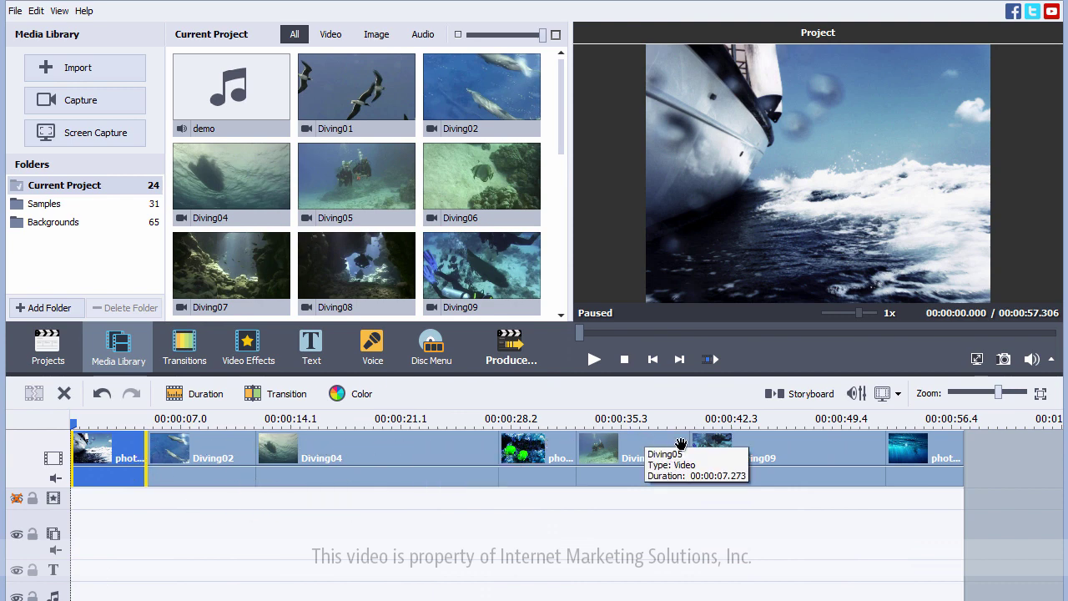
# Add a Fade Solid transition between photo02 and Diving02 and switch to storyboard view
pyautogui.click(206, 371)
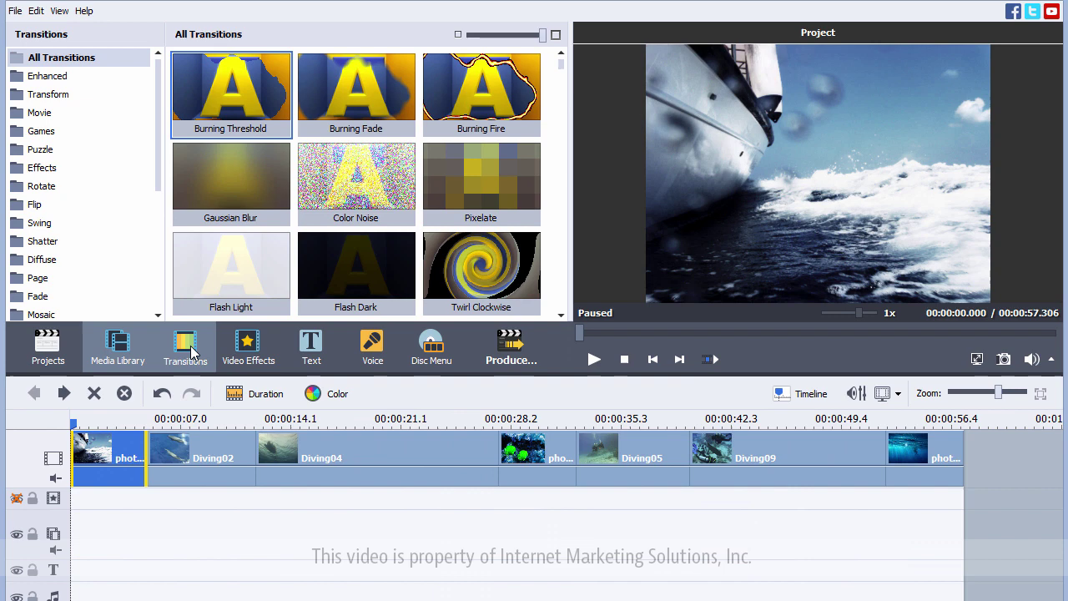
pyautogui.click(41, 297)
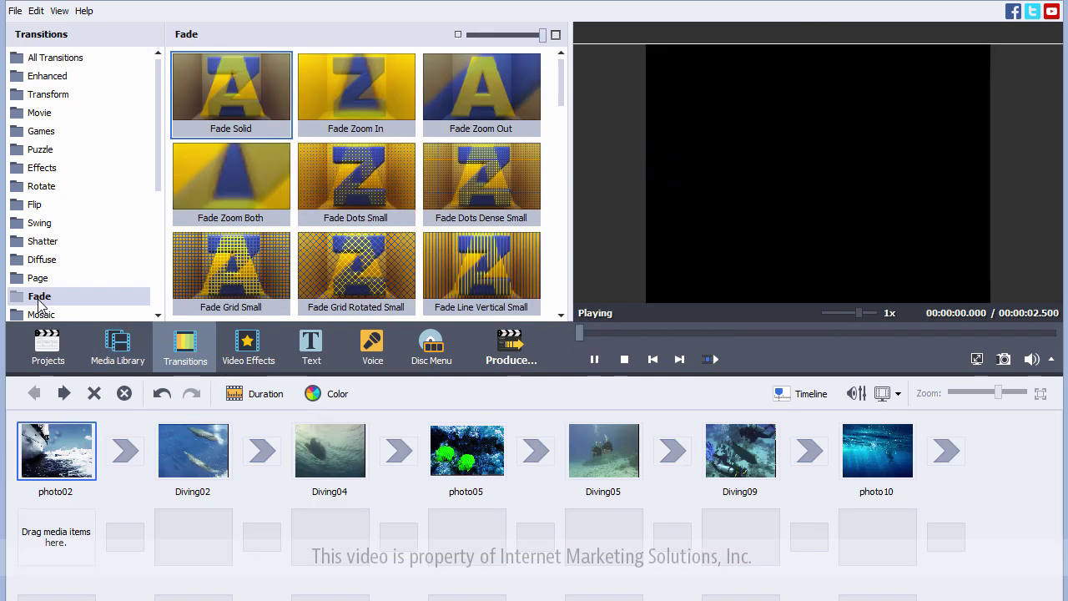
pyautogui.moveTo(260, 106); pyautogui.dragTo(123, 447)
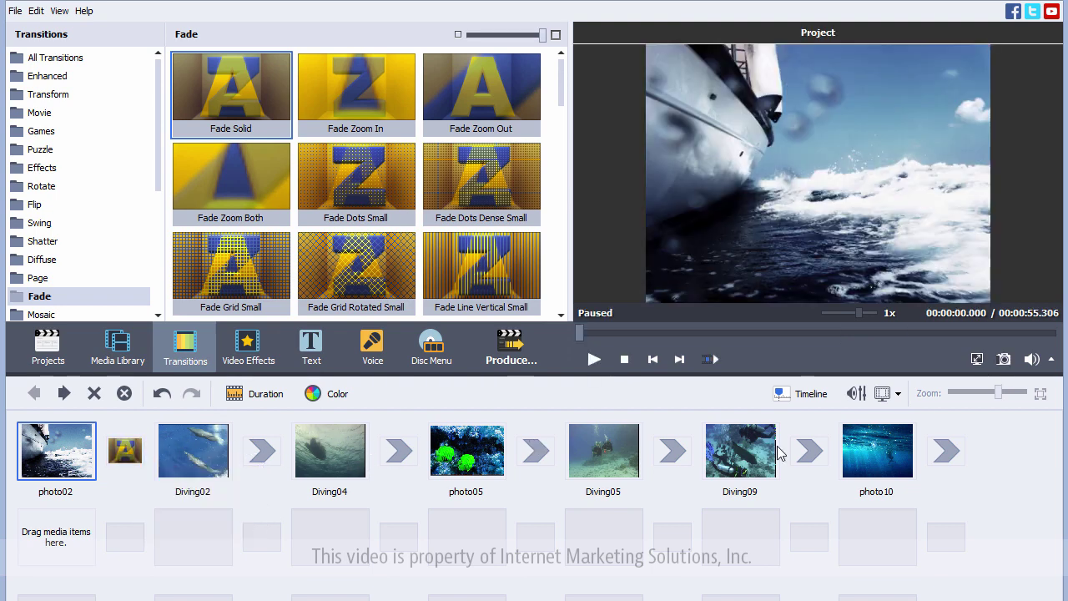
pyautogui.click(791, 398)
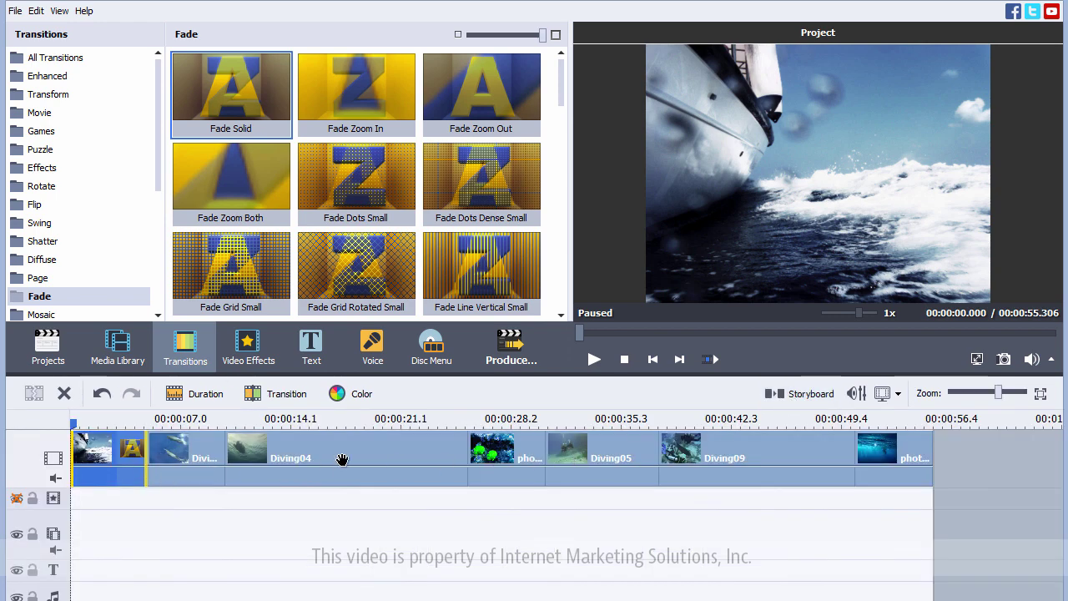
pyautogui.click(808, 399)
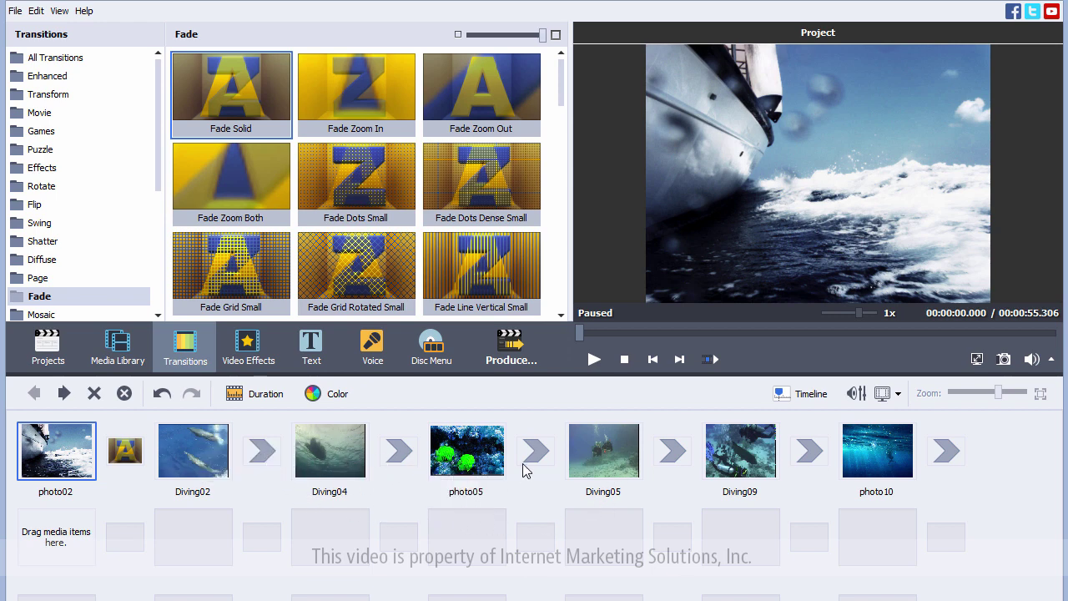
# Fill the remaining gaps with Fade Zoom In, Fade Zoom Out, Fade Solid, Fade Zoom In, Fade Zoom In
pyautogui.moveTo(362, 123); pyautogui.dragTo(263, 447)
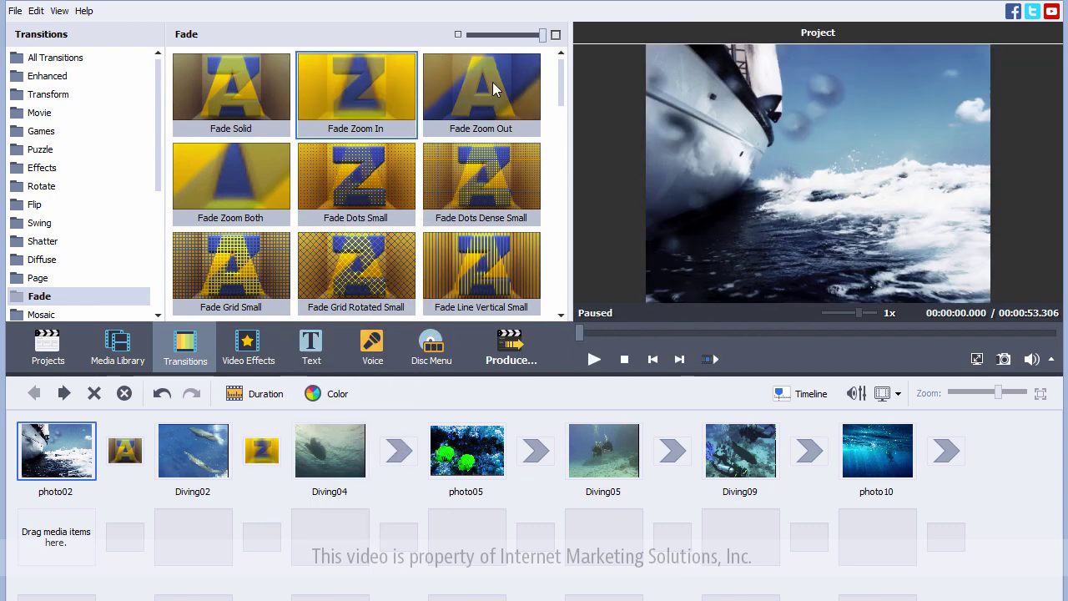
pyautogui.moveTo(482, 92); pyautogui.dragTo(403, 457)
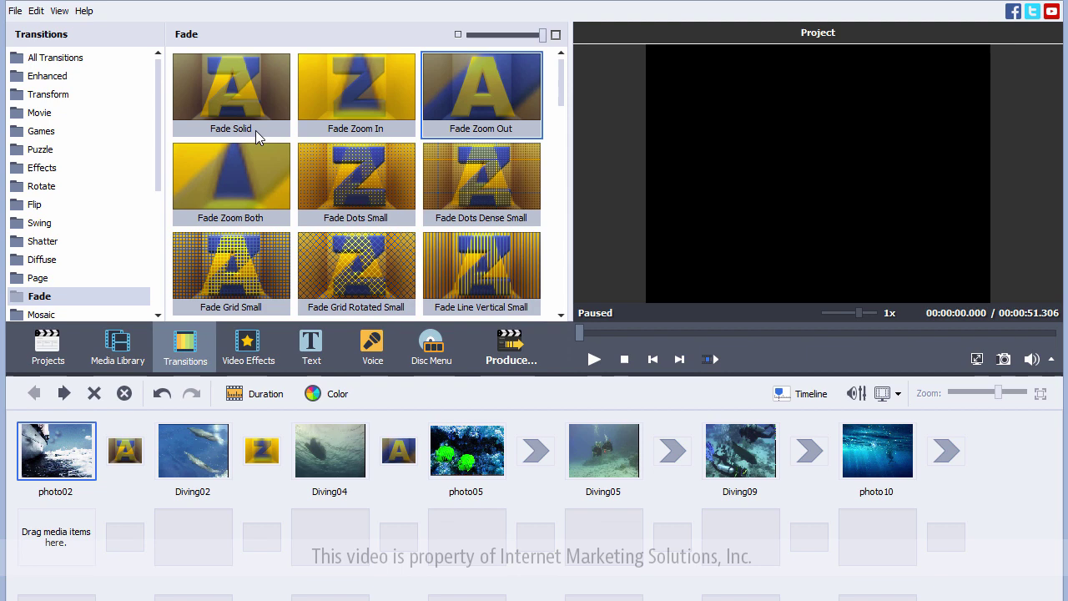
pyautogui.moveTo(255, 132); pyautogui.dragTo(449, 280)
pyautogui.moveTo(355, 92); pyautogui.dragTo(673, 451)
pyautogui.moveTo(392, 105); pyautogui.dragTo(803, 449)
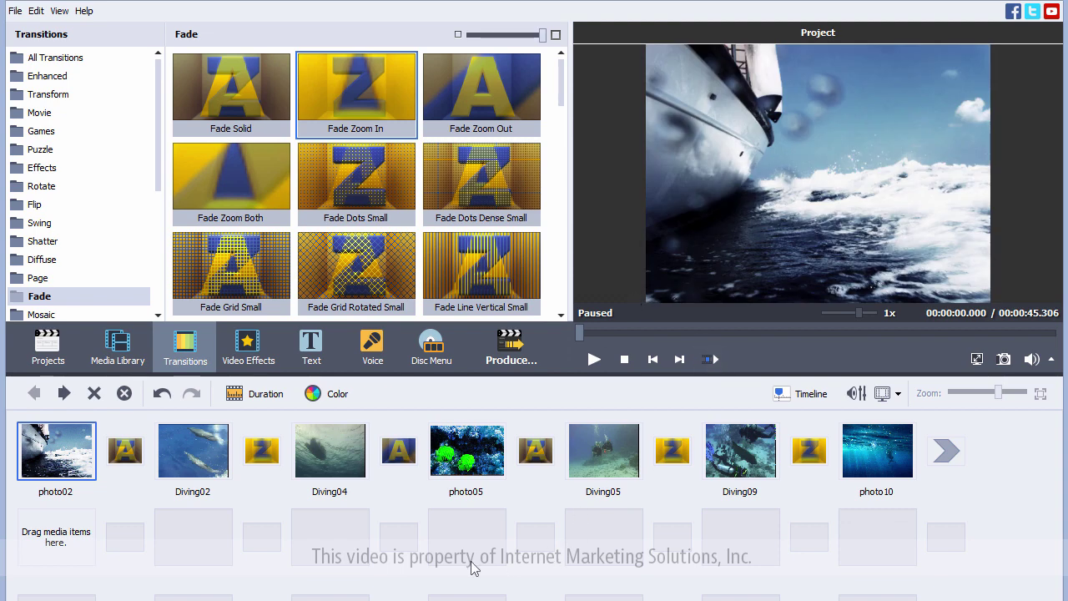
# Switch back to timeline view, stop the preview, and select the Diving04 clip
pyautogui.click(810, 394)
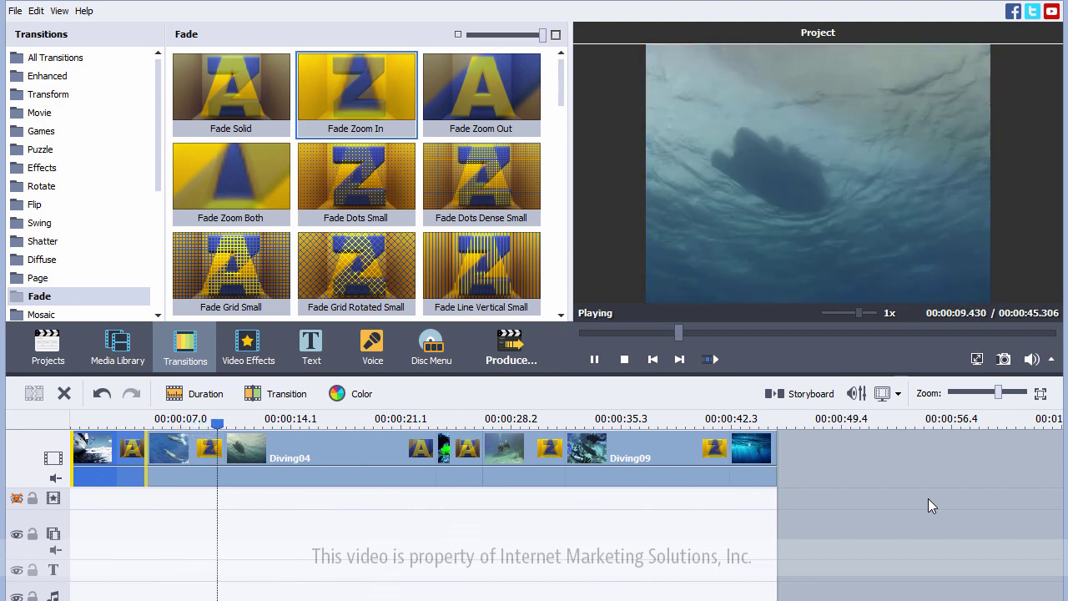
pyautogui.click(624, 359)
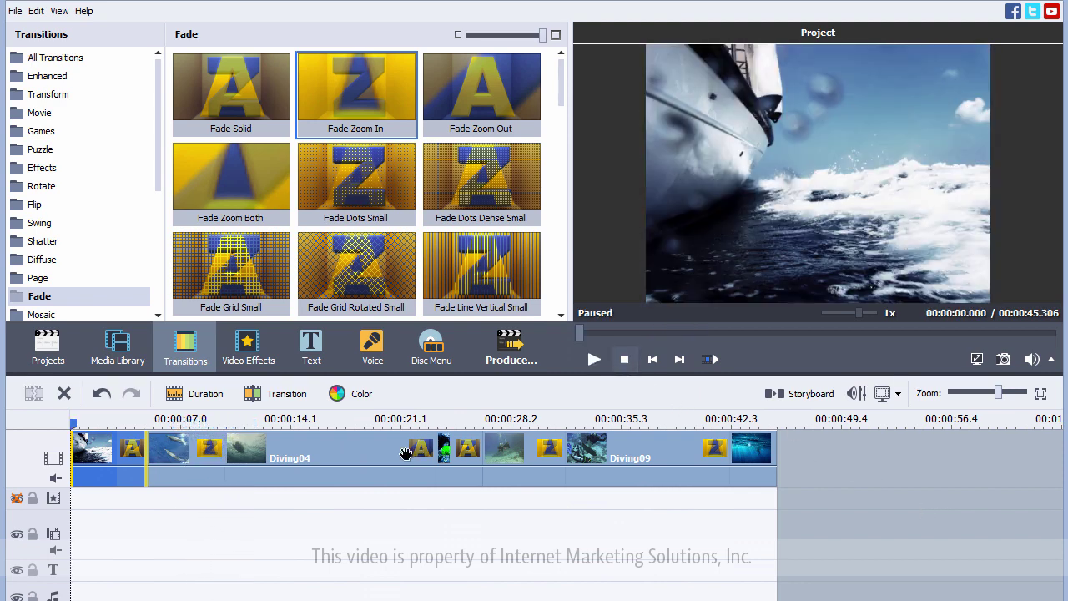
pyautogui.click(265, 451)
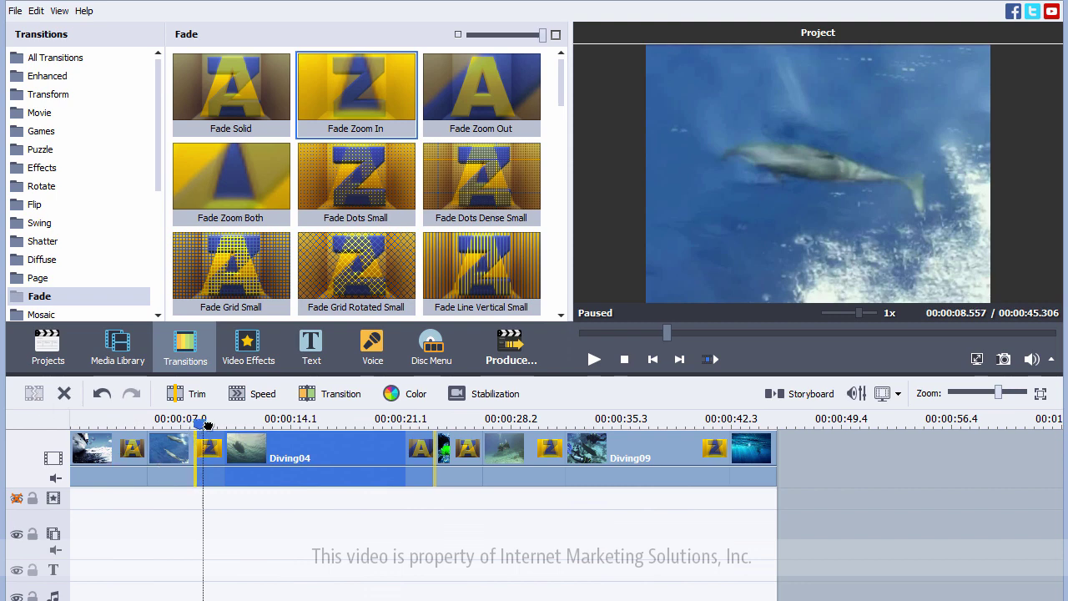
# Split Diving04 at about 15 seconds and delete its 7.870-second latter part
pyautogui.moveTo(208, 426); pyautogui.dragTo(315, 423)
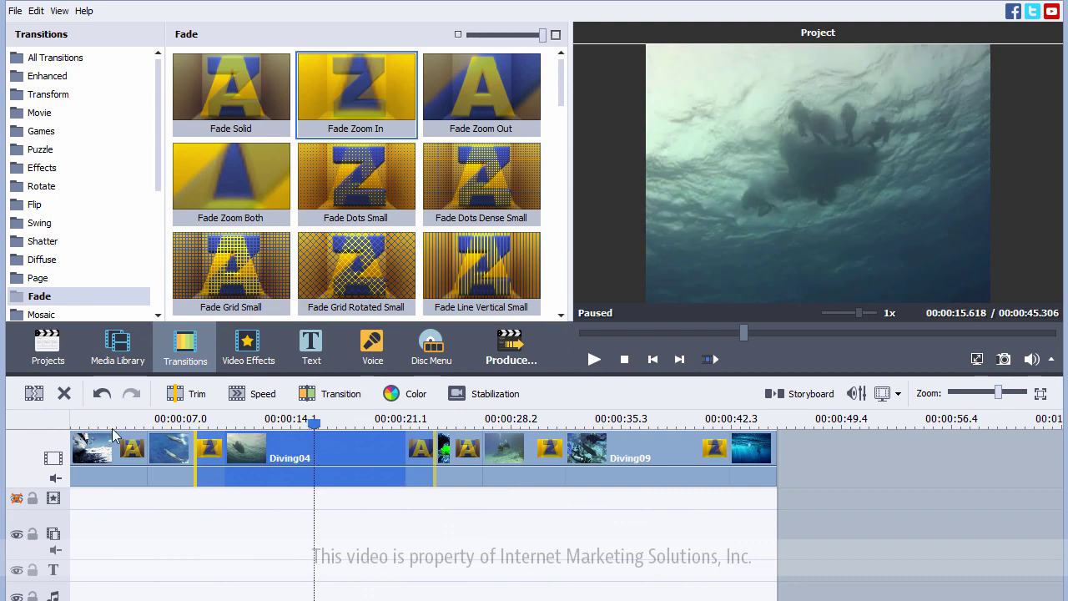
pyautogui.click(36, 399)
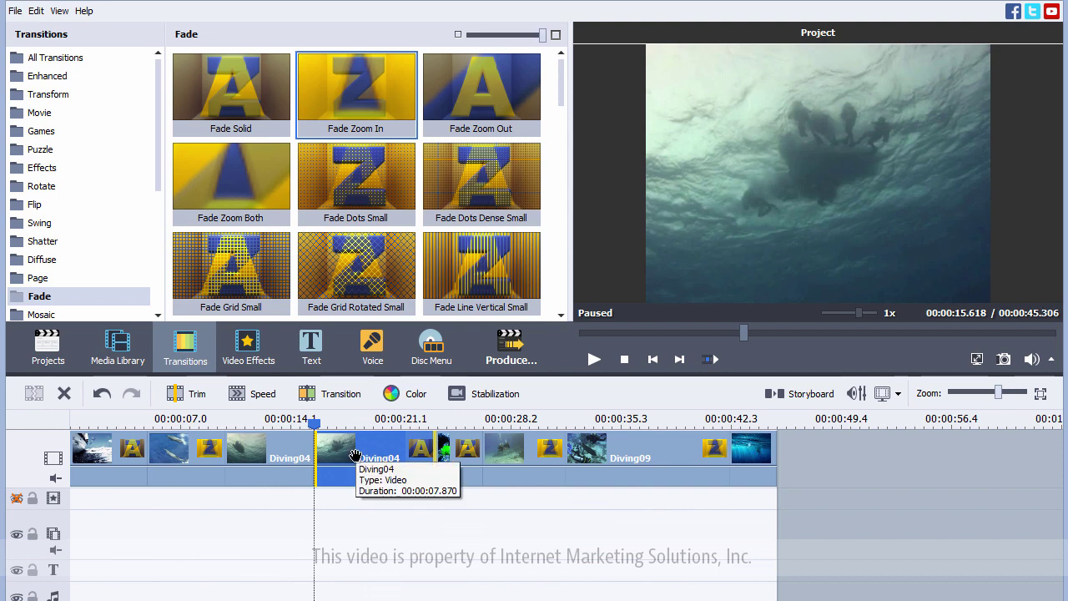
pyautogui.press('Delete')
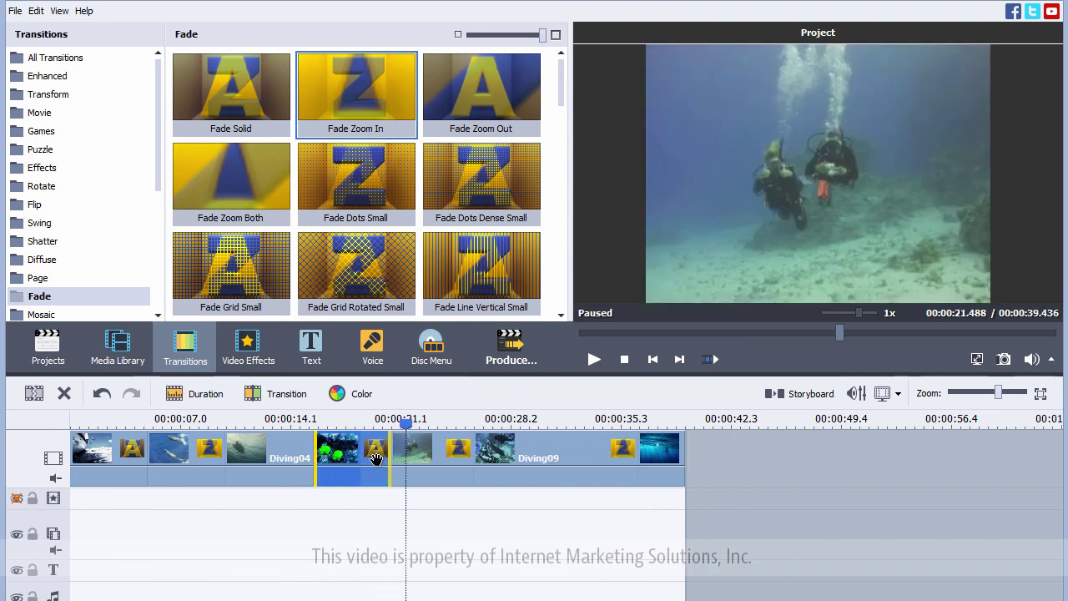
pyautogui.moveTo(403, 426); pyautogui.dragTo(214, 435)
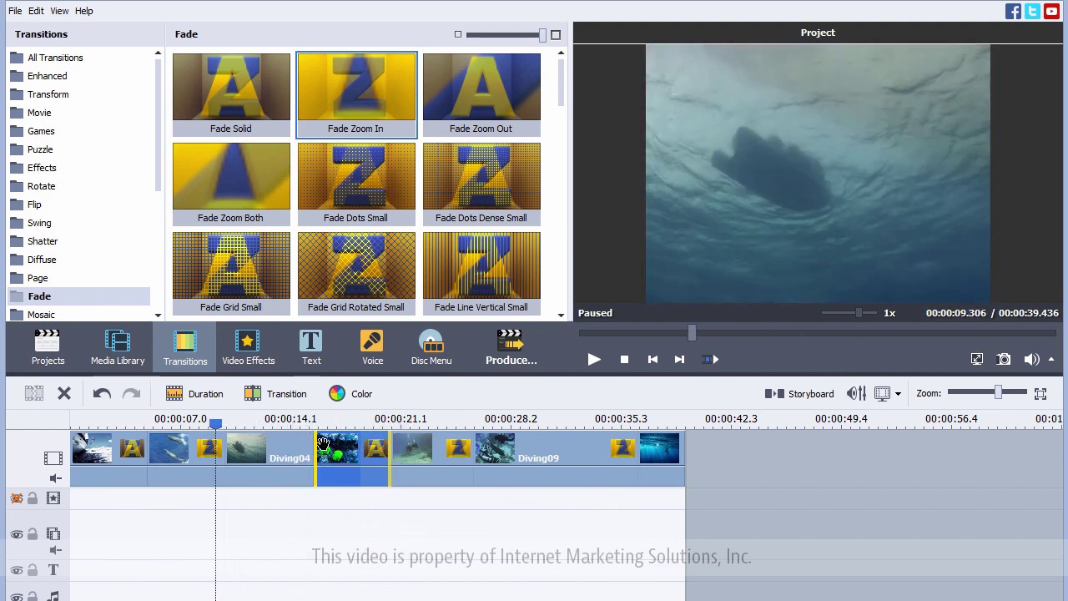
# Add Fade Zoom In between Diving04 and photo05, then preview the whole project
pyautogui.moveTo(355, 112); pyautogui.dragTo(334, 501)
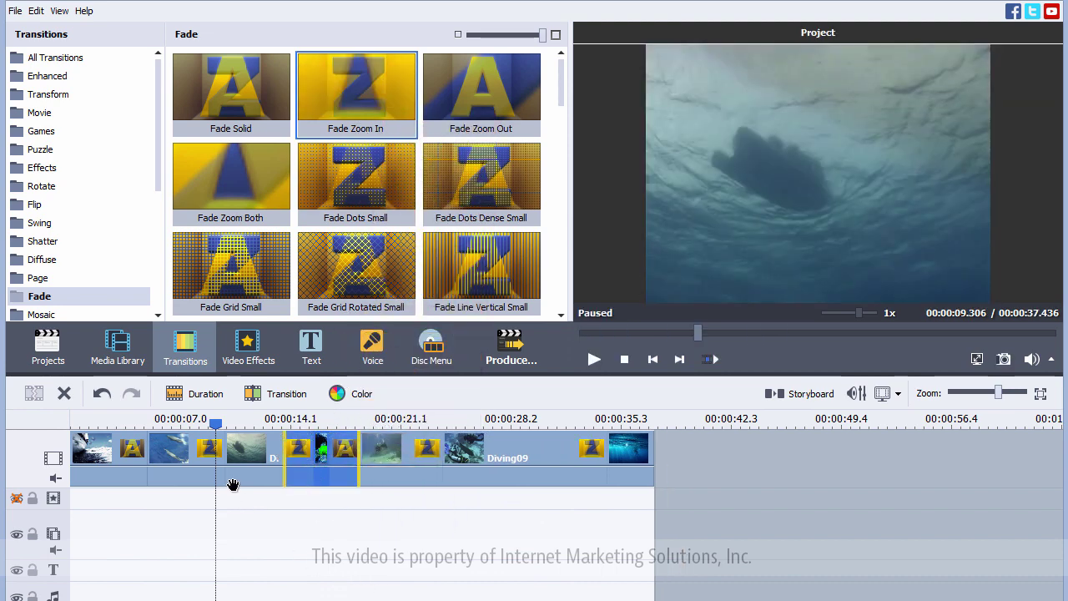
pyautogui.moveTo(121, 440); pyautogui.dragTo(63, 440)
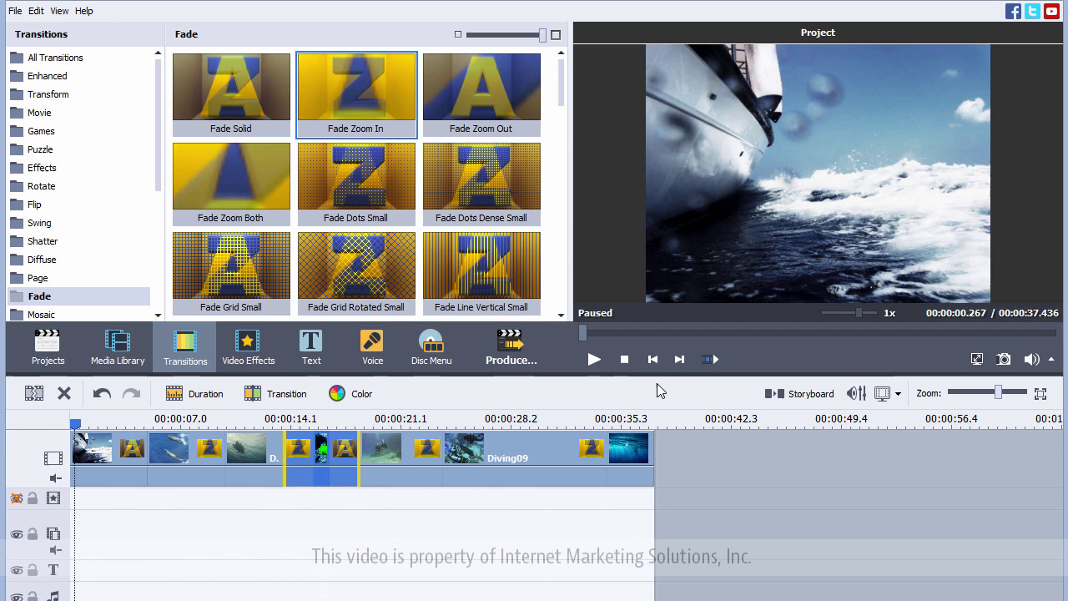
pyautogui.click(592, 360)
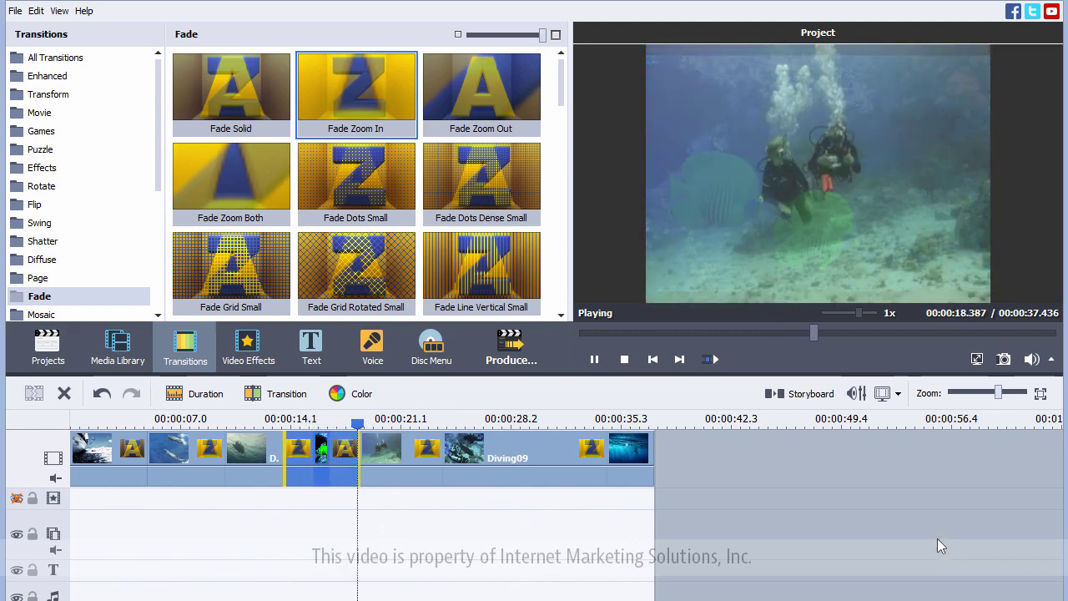
pyautogui.click(625, 359)
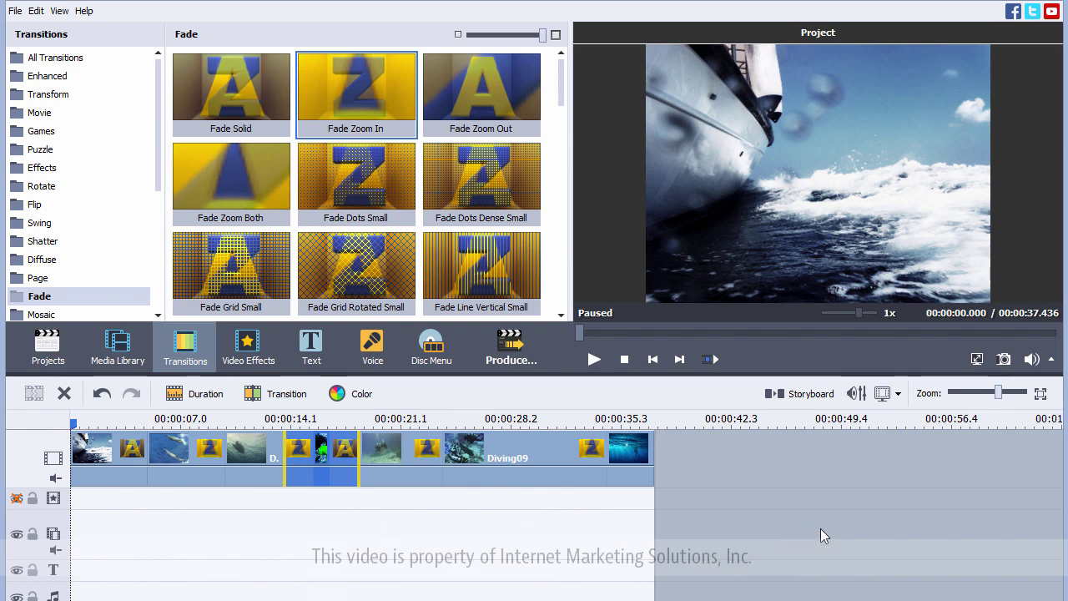
# Browse the Video Effects, then show the Text titles with Vacation previewed
pyautogui.click(247, 346)
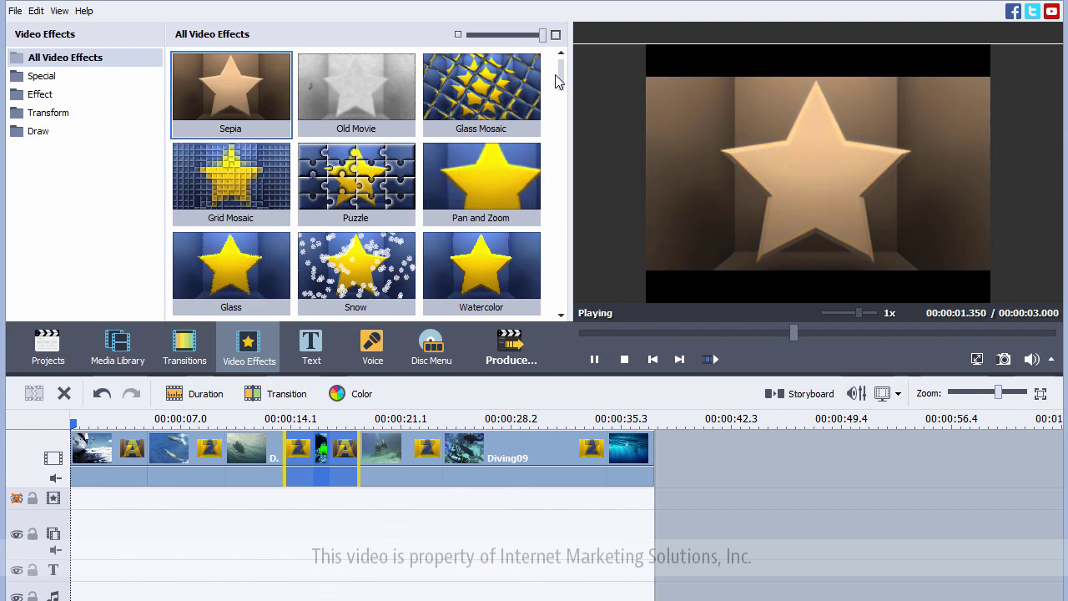
pyautogui.moveTo(561, 78); pyautogui.dragTo(574, 52)
pyautogui.click(311, 346)
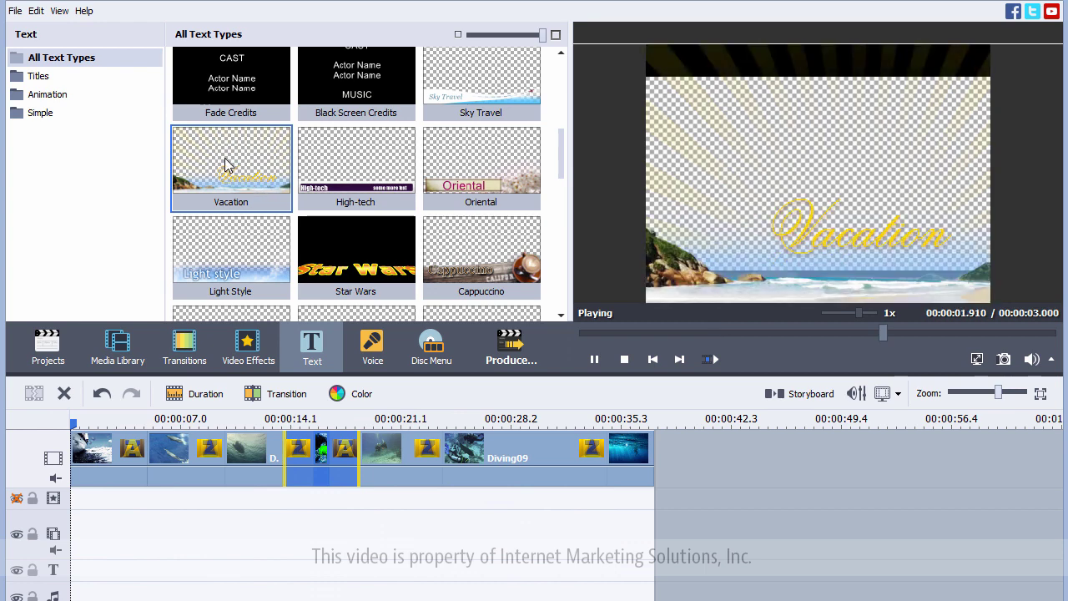
# Add the Vacation title to the text track and stretch it to about 35 seconds
pyautogui.moveTo(236, 190); pyautogui.dragTo(82, 571)
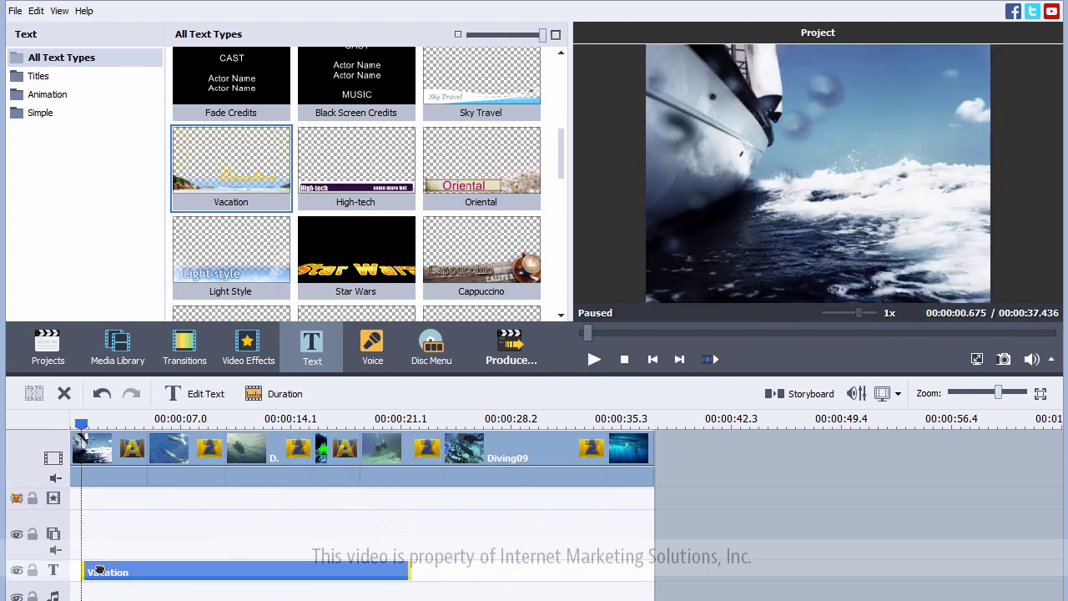
pyautogui.moveTo(77, 421); pyautogui.dragTo(70, 421)
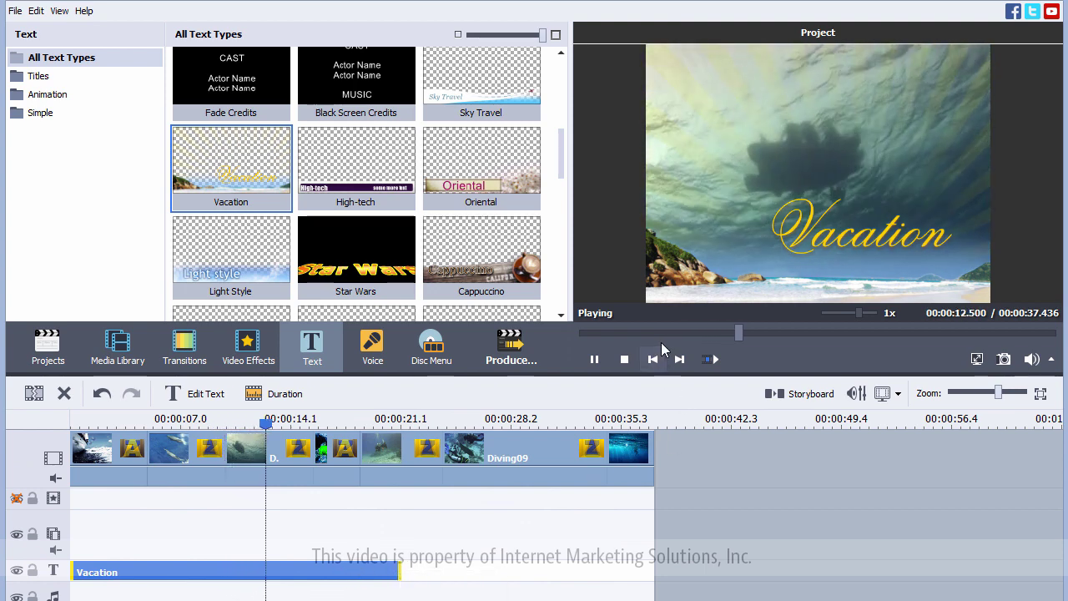
pyautogui.click(624, 359)
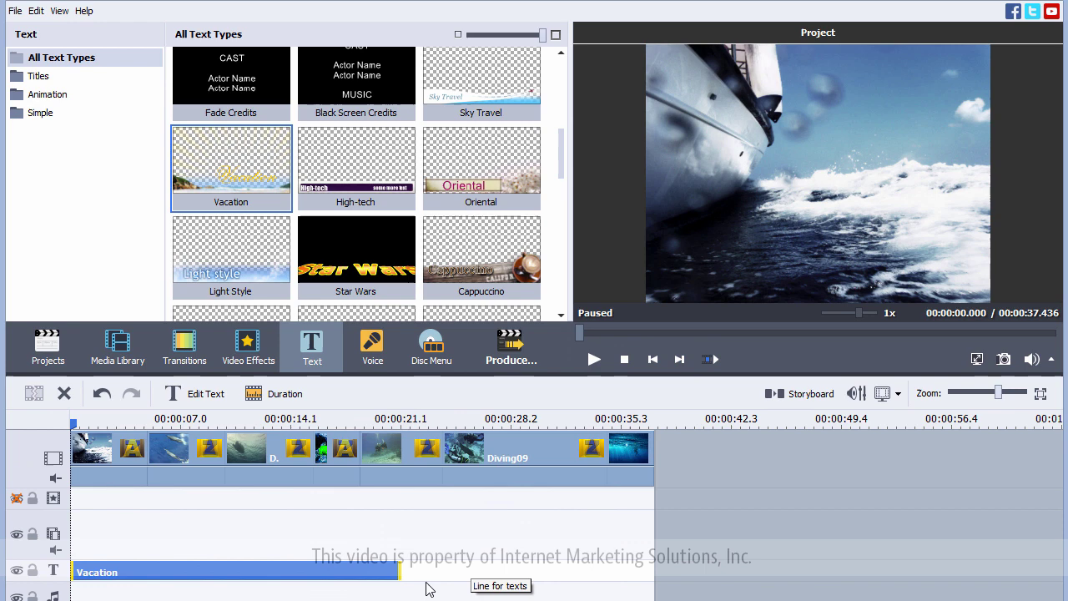
pyautogui.moveTo(404, 573); pyautogui.dragTo(653, 572)
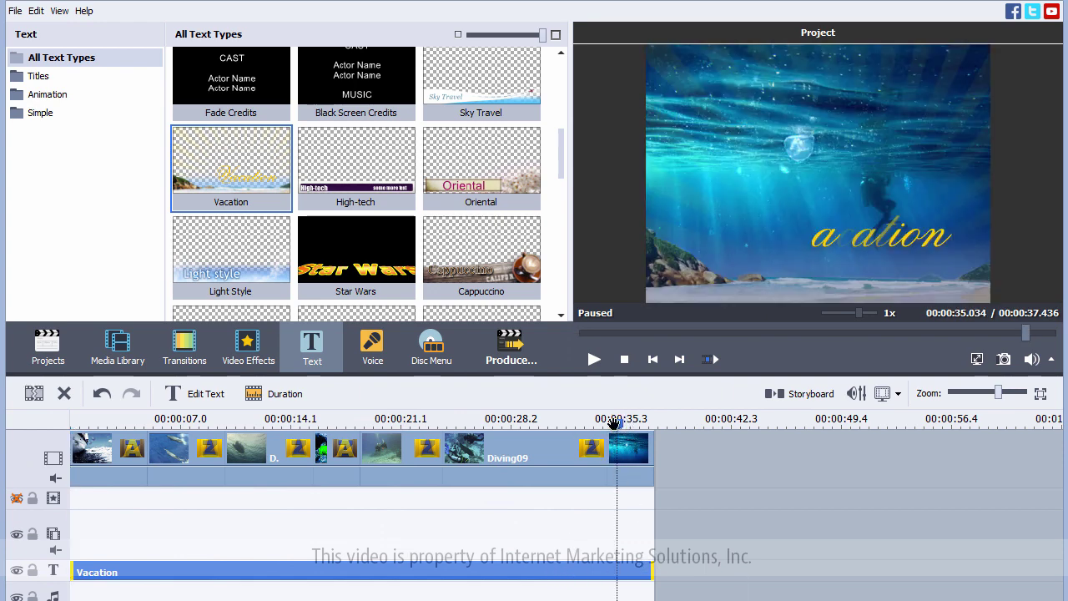
pyautogui.moveTo(369, 438); pyautogui.dragTo(57, 430)
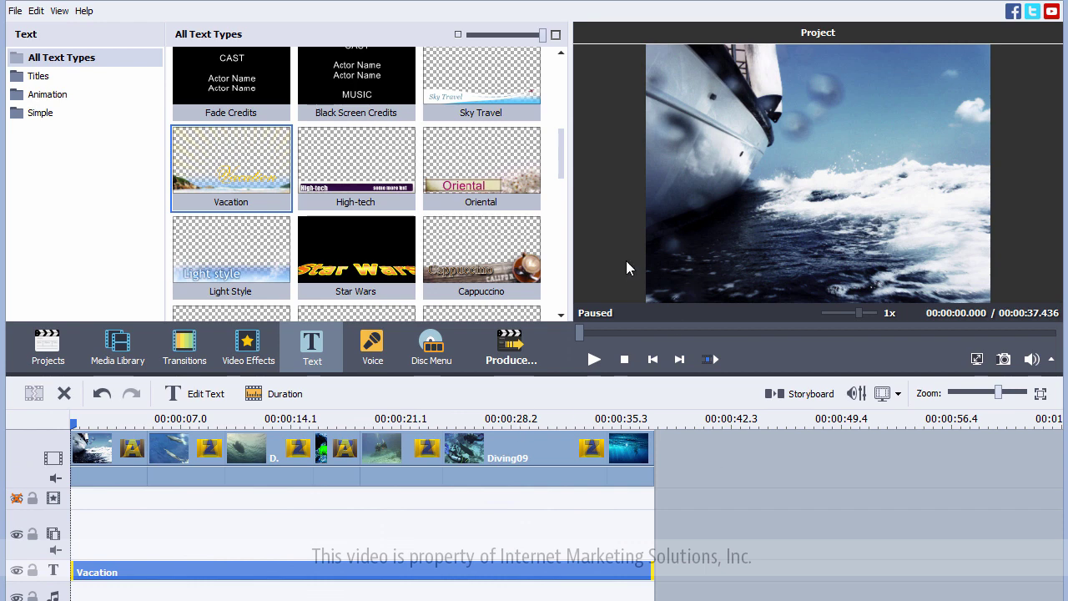
pyautogui.moveTo(561, 164); pyautogui.dragTo(565, 97)
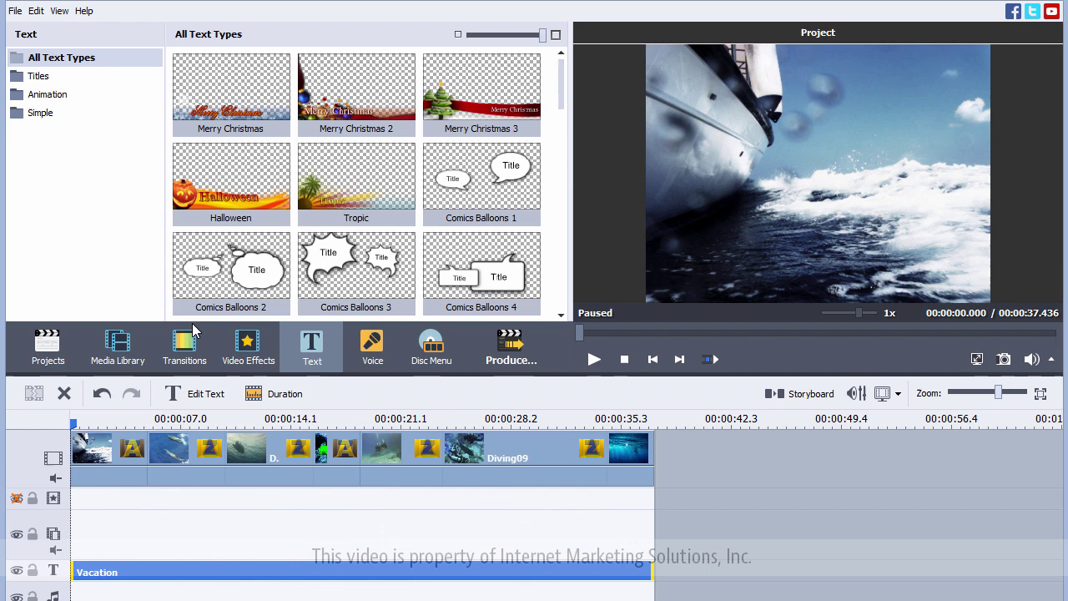
# Put the demo music on the audio track, trimmed to end with the video
pyautogui.click(118, 346)
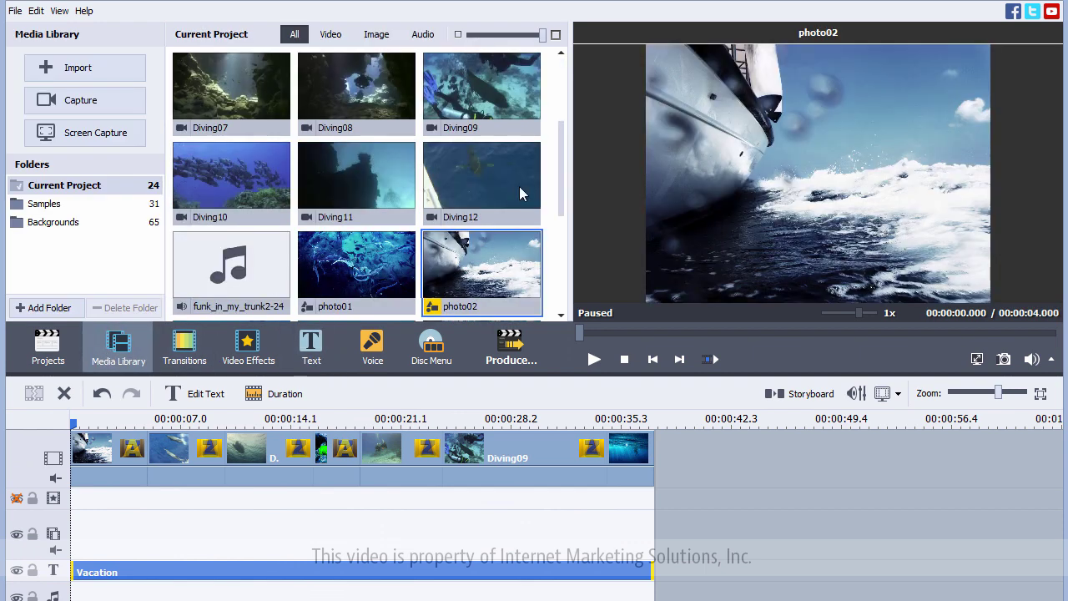
pyautogui.moveTo(560, 149); pyautogui.dragTo(563, 81)
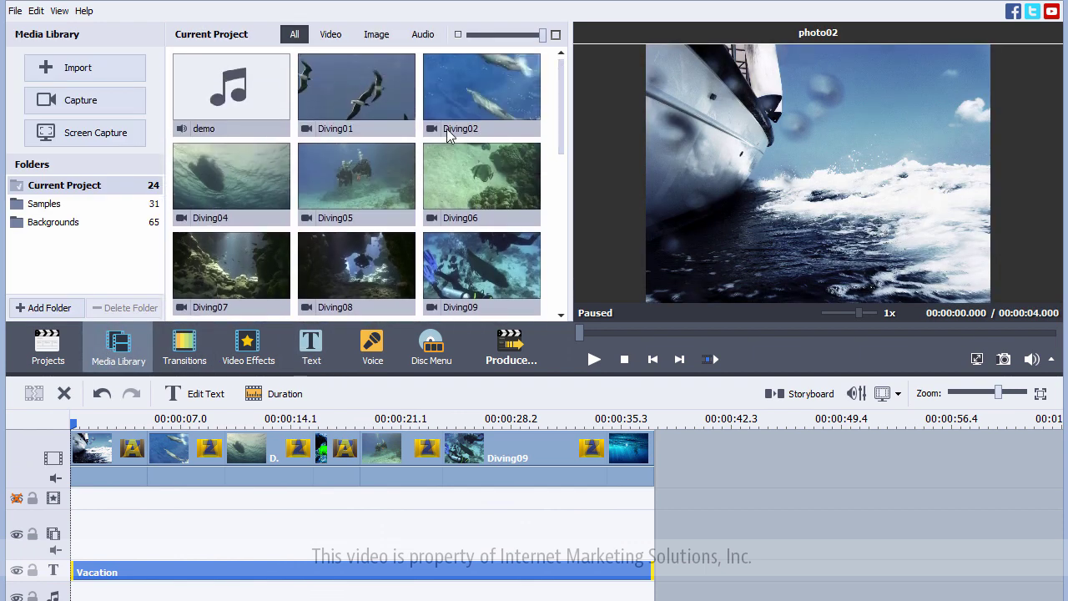
pyautogui.moveTo(231, 94); pyautogui.dragTo(71, 596)
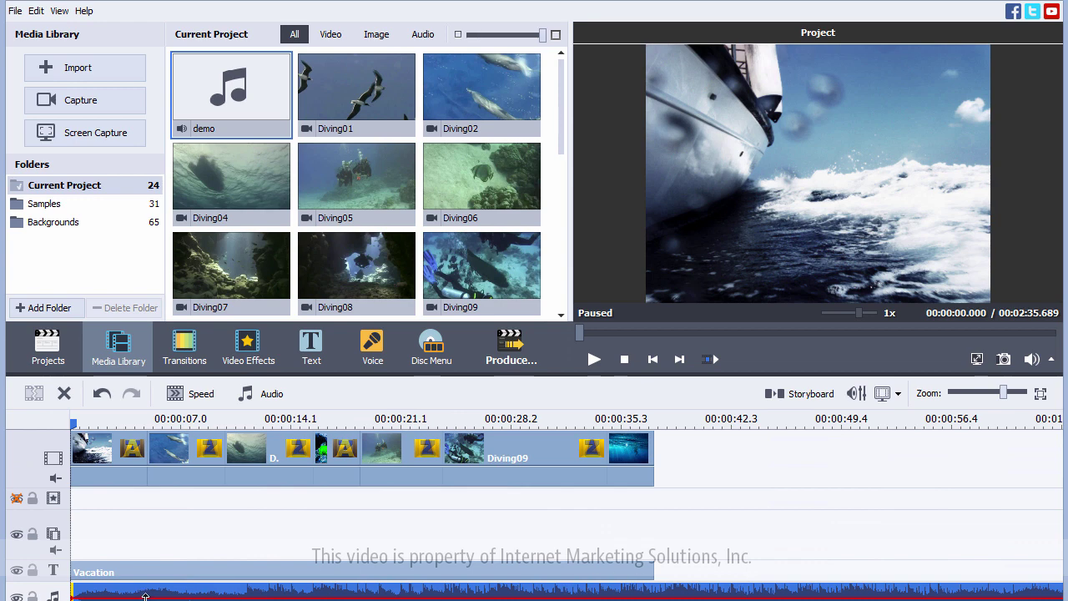
pyautogui.hscroll(8, 534, 501)
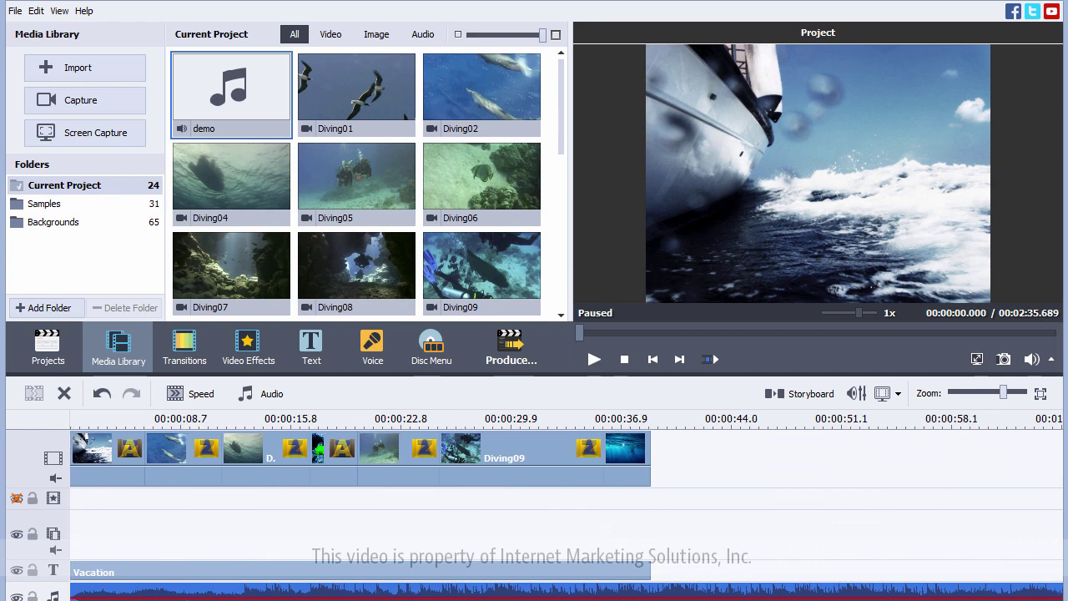
pyautogui.hscroll(6, 534, 501)
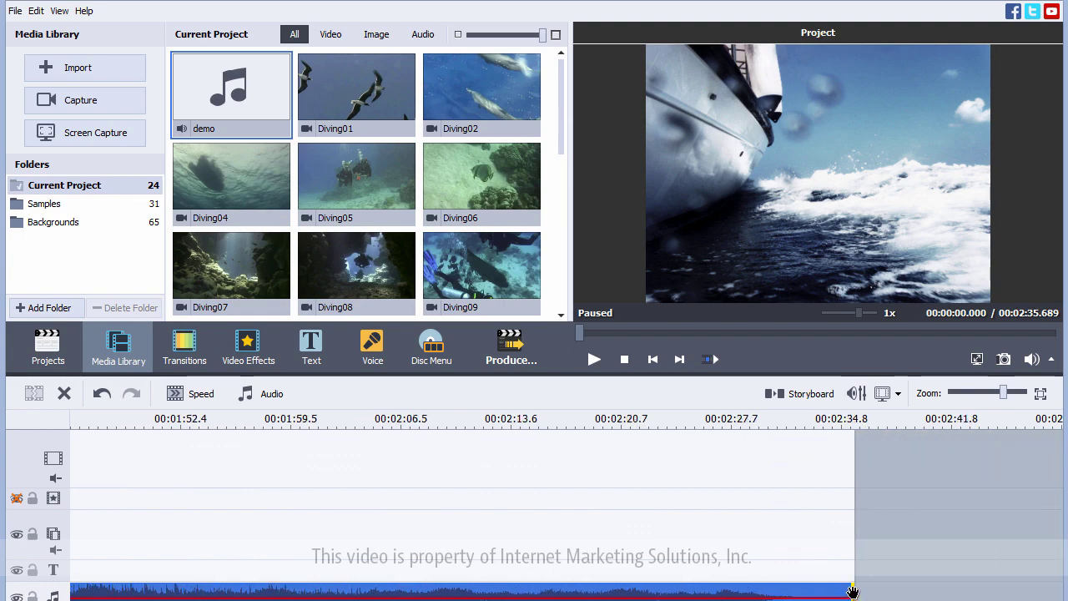
pyautogui.moveTo(851, 591); pyautogui.dragTo(654, 591)
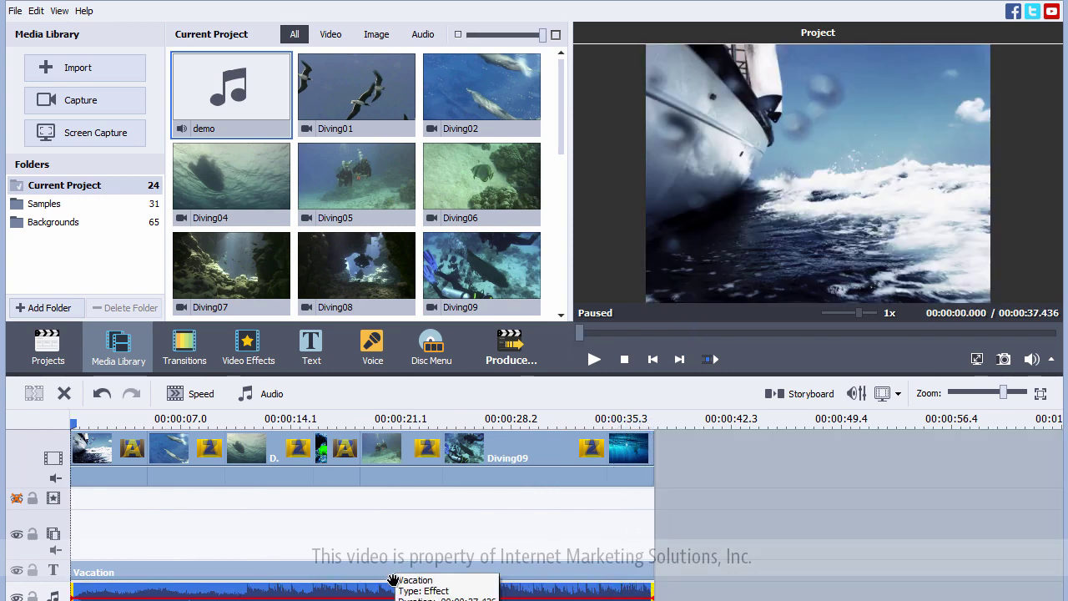
# Apply Fade Out to the demo music and play the project from the start
pyautogui.rightClick(383, 593)
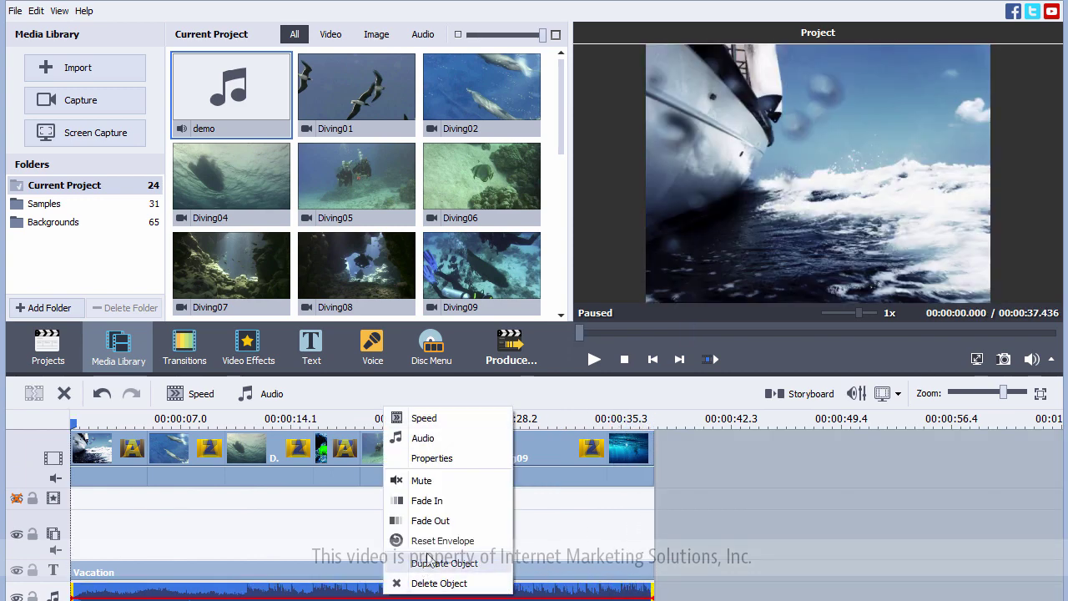
pyautogui.click(430, 521)
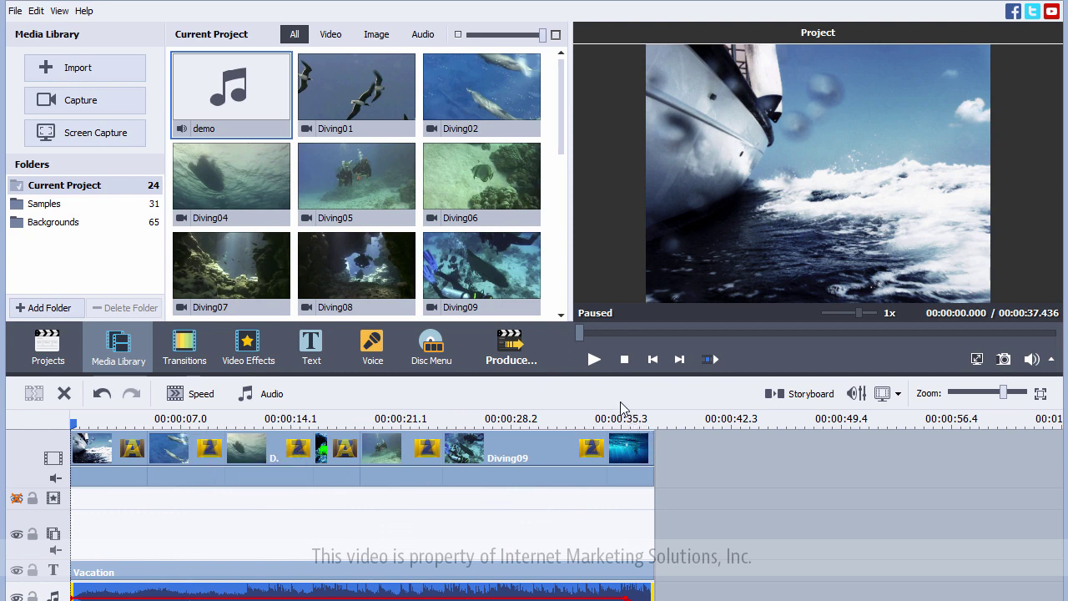
pyautogui.click(594, 359)
# Open Produce with File output, inspect the profile list and its Advanced codec settings, then return to categories
pyautogui.click(521, 356)
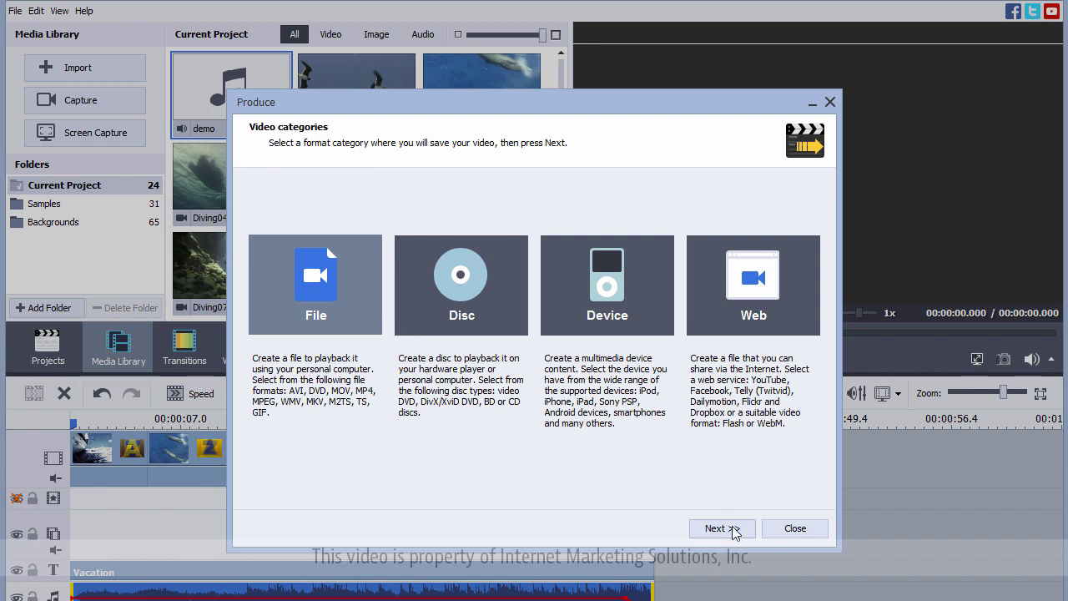
pyautogui.click(709, 528)
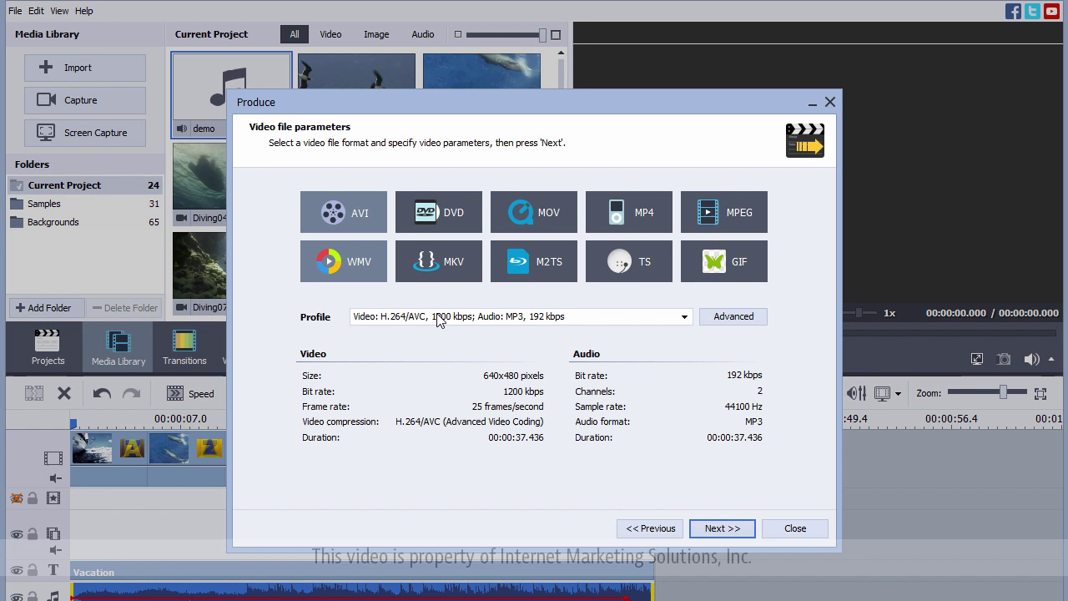
pyautogui.click(676, 321)
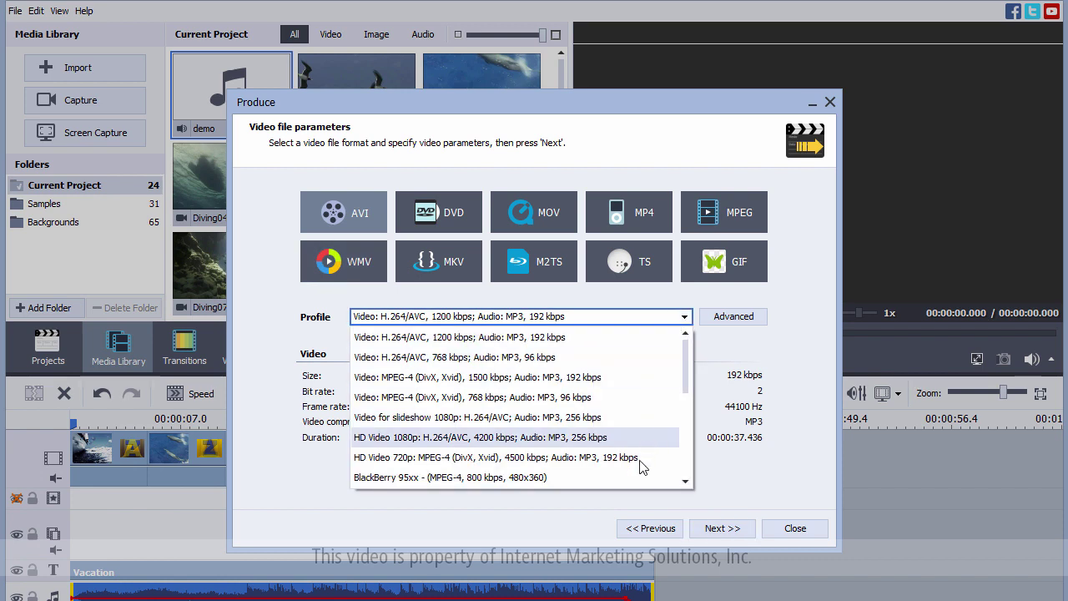
pyautogui.click(726, 322)
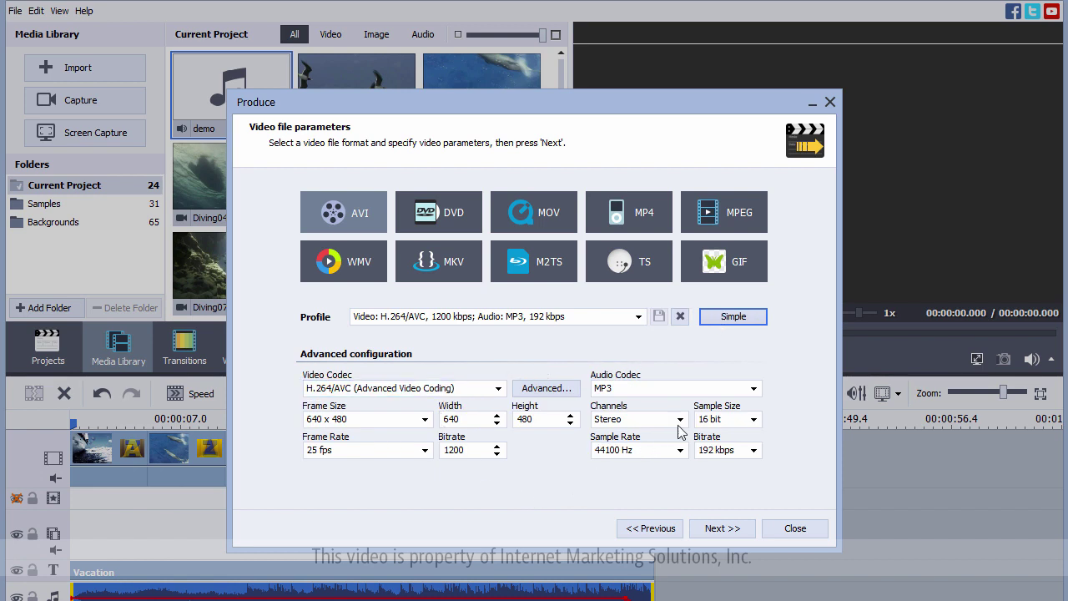
pyautogui.click(651, 528)
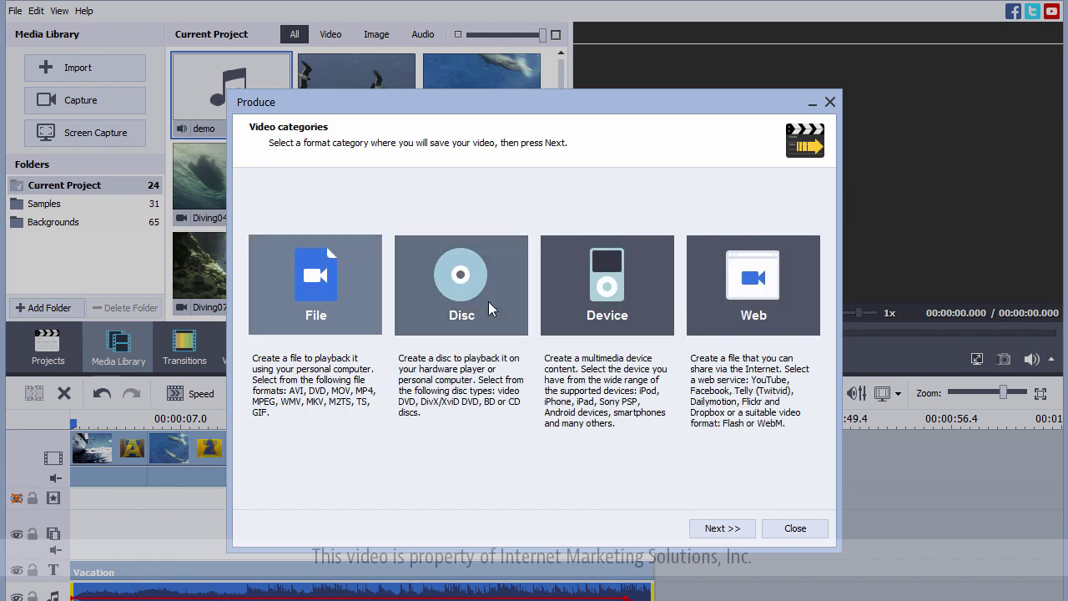
# Preview the Disc output settings, then the Device settings including its Advanced codec details
pyautogui.click(723, 528)
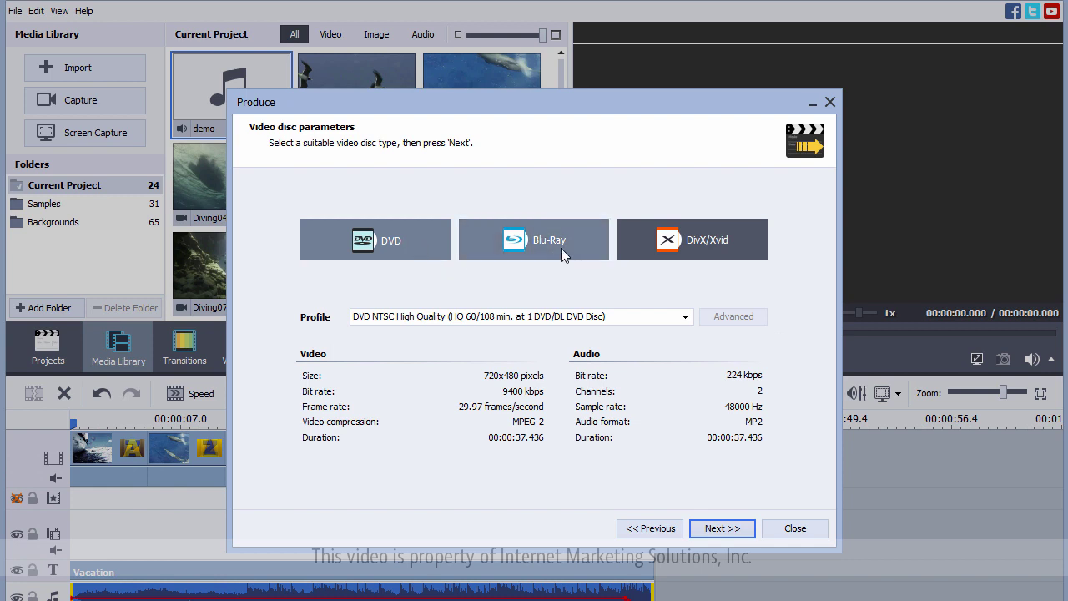
pyautogui.click(651, 529)
pyautogui.click(617, 290)
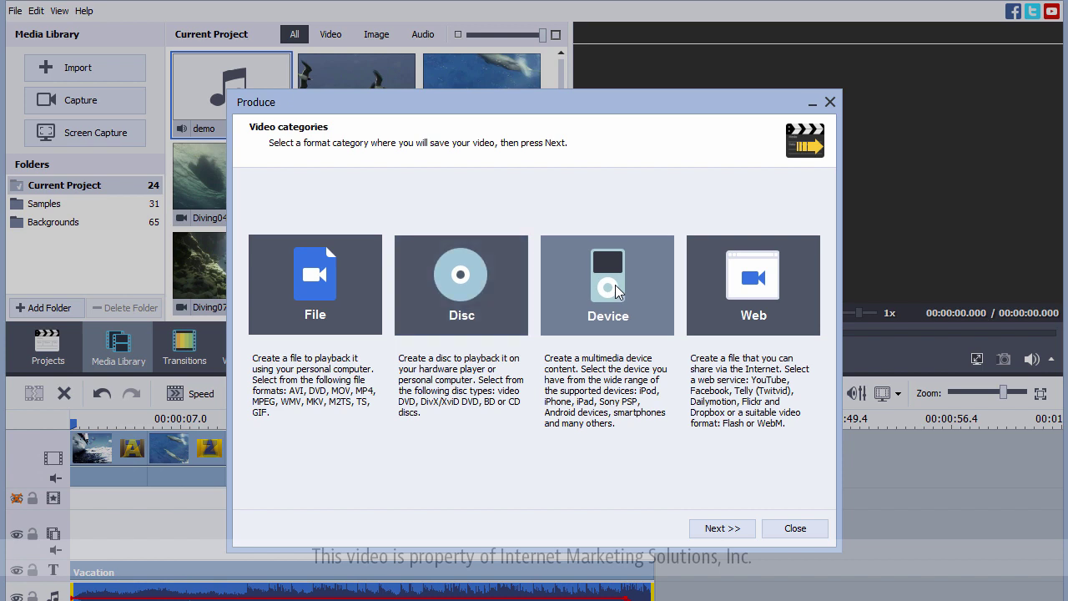
pyautogui.click(716, 528)
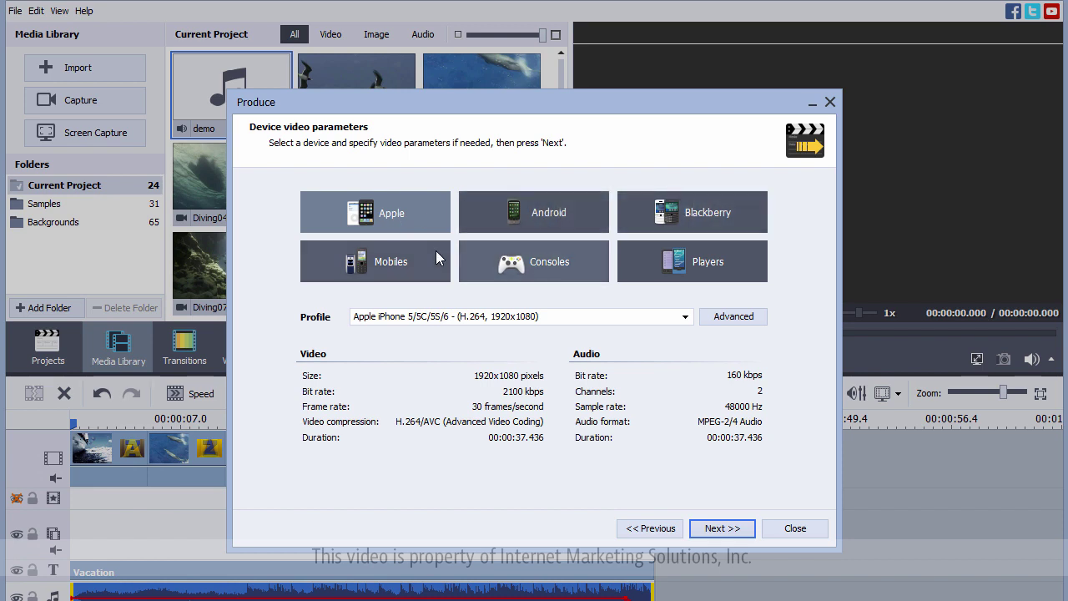
pyautogui.click(735, 316)
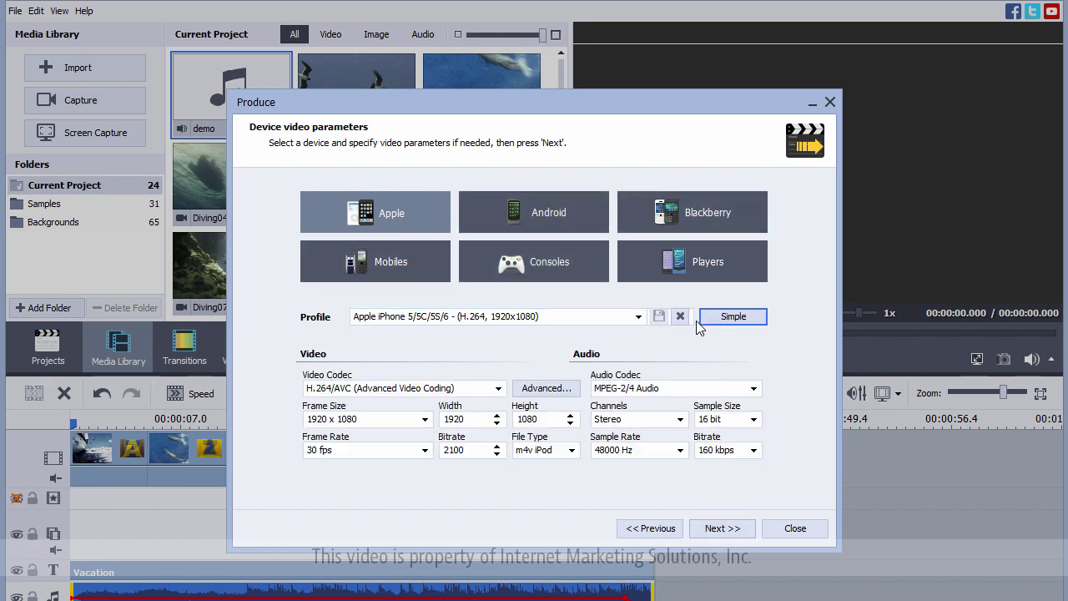
pyautogui.click(666, 529)
# Review the Web output settings and close the Produce dialog without exporting
pyautogui.click(755, 286)
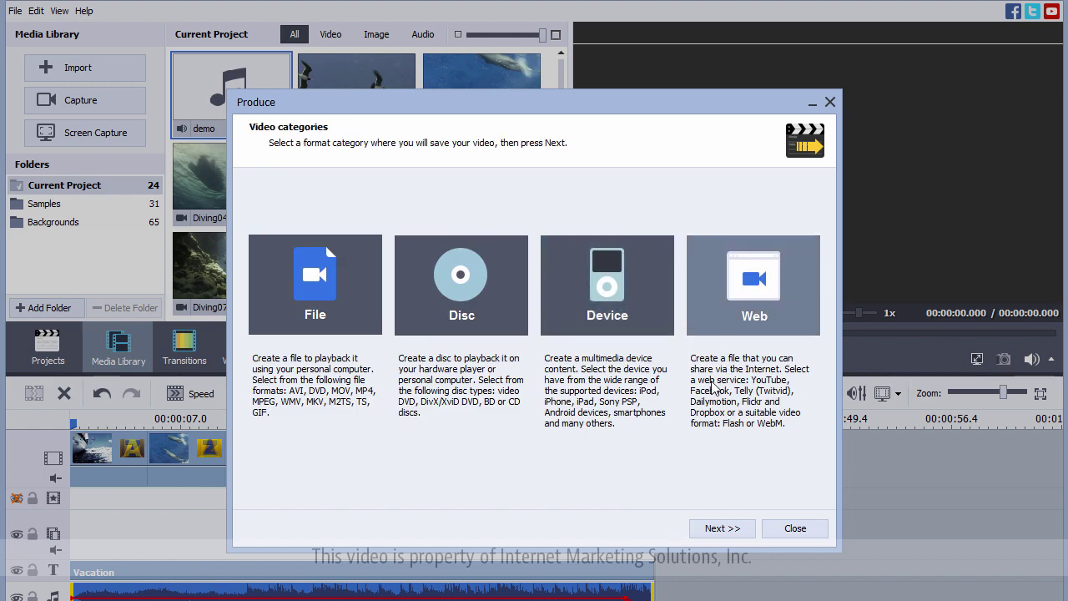
pyautogui.click(722, 529)
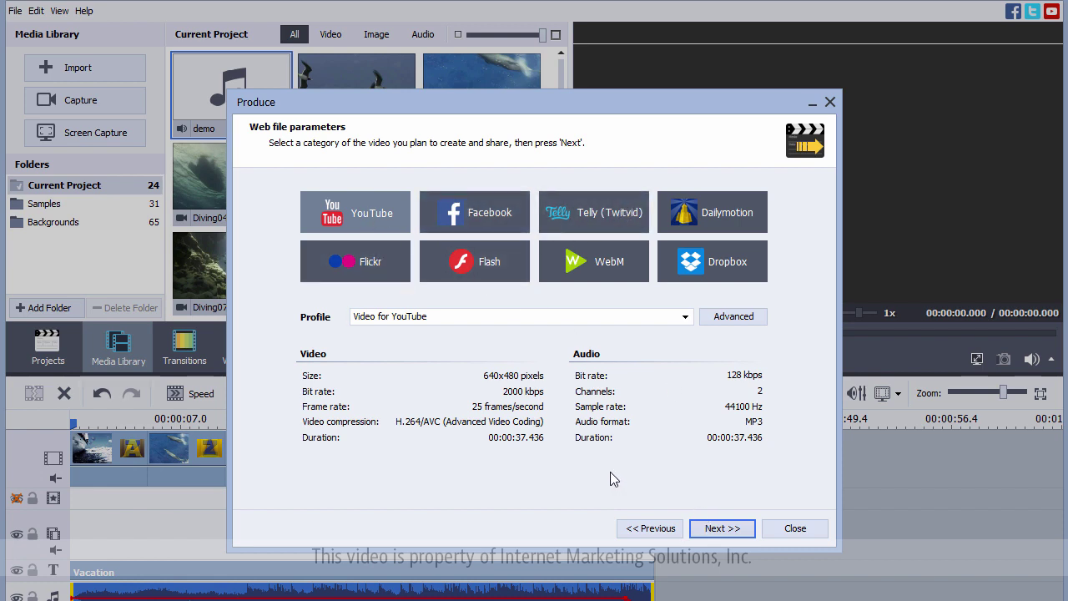
pyautogui.click(806, 524)
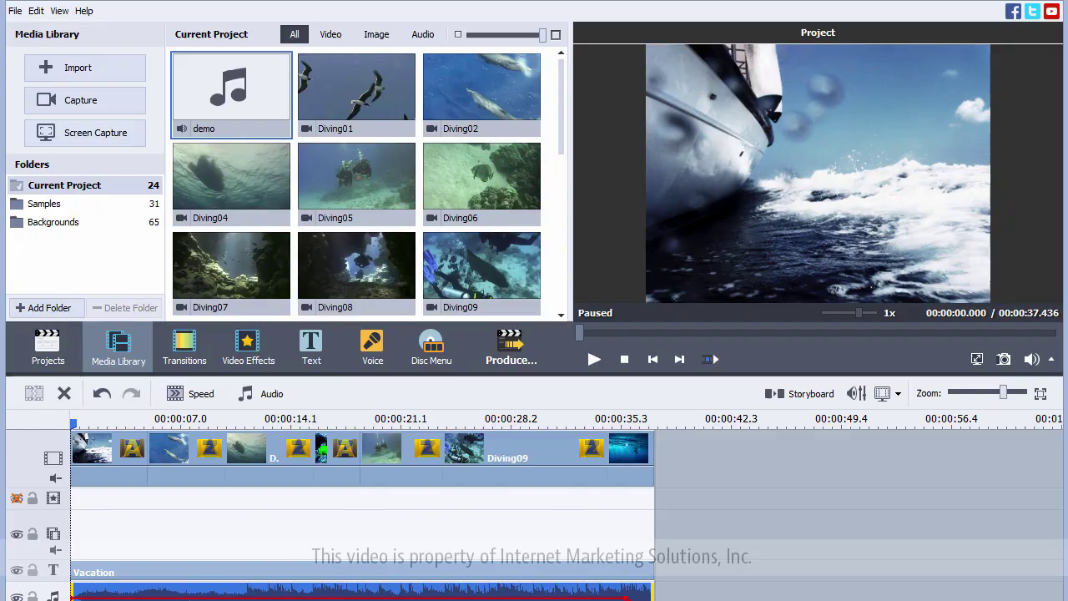
# Bring the avstrials.com browser page to the front and scroll to its top
pyautogui.moveTo(530, 600)
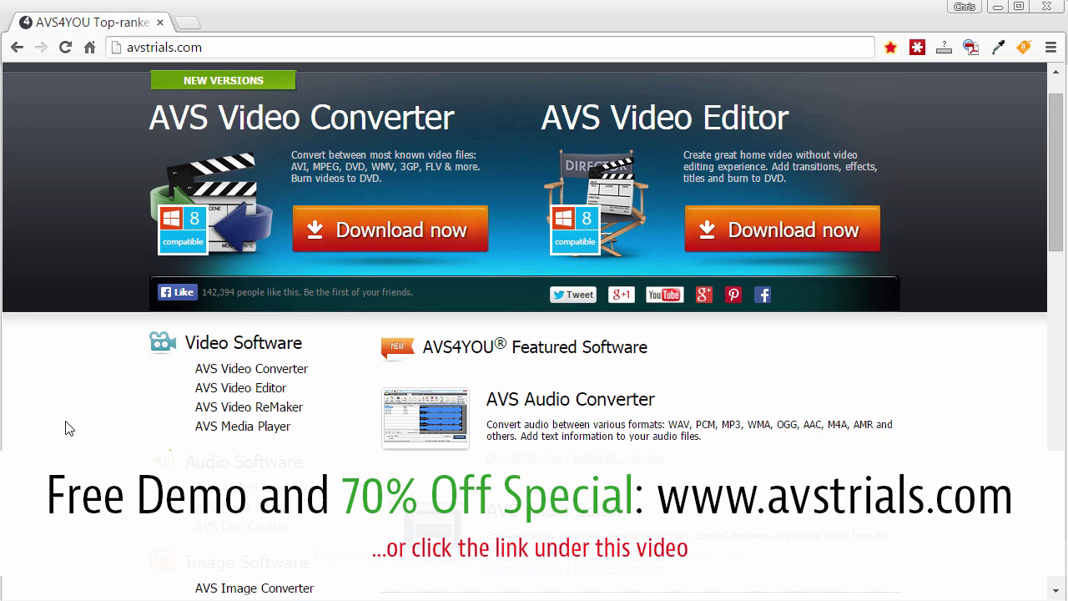
pyautogui.scroll(1, 69, 428)
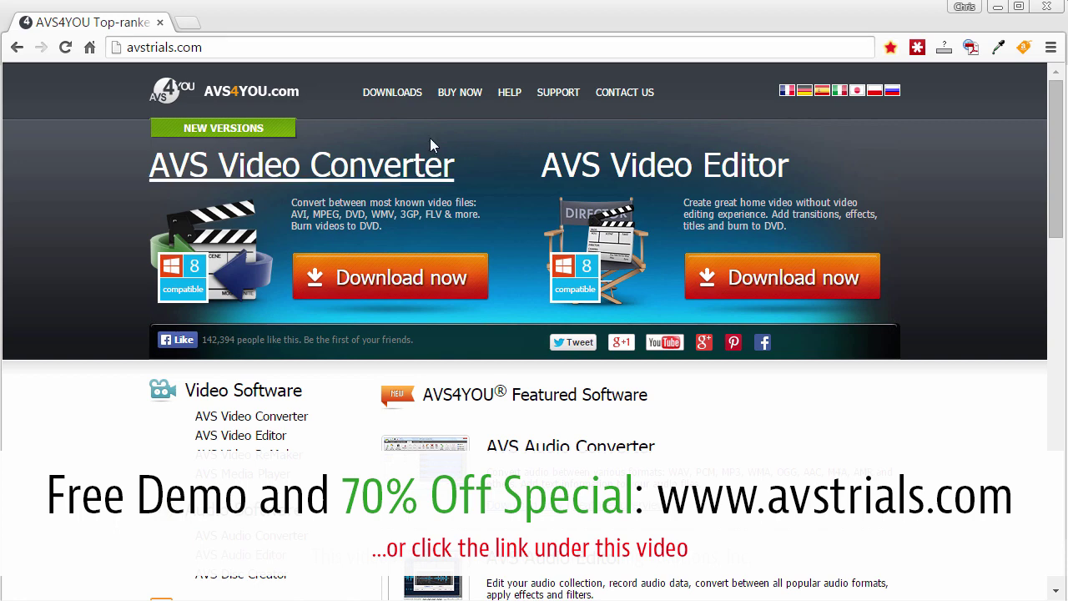
# Open the avs4you.com BUY NOW page with the 70% off Unlimited ($59) and 1 year ($39) offers
pyautogui.click(459, 96)
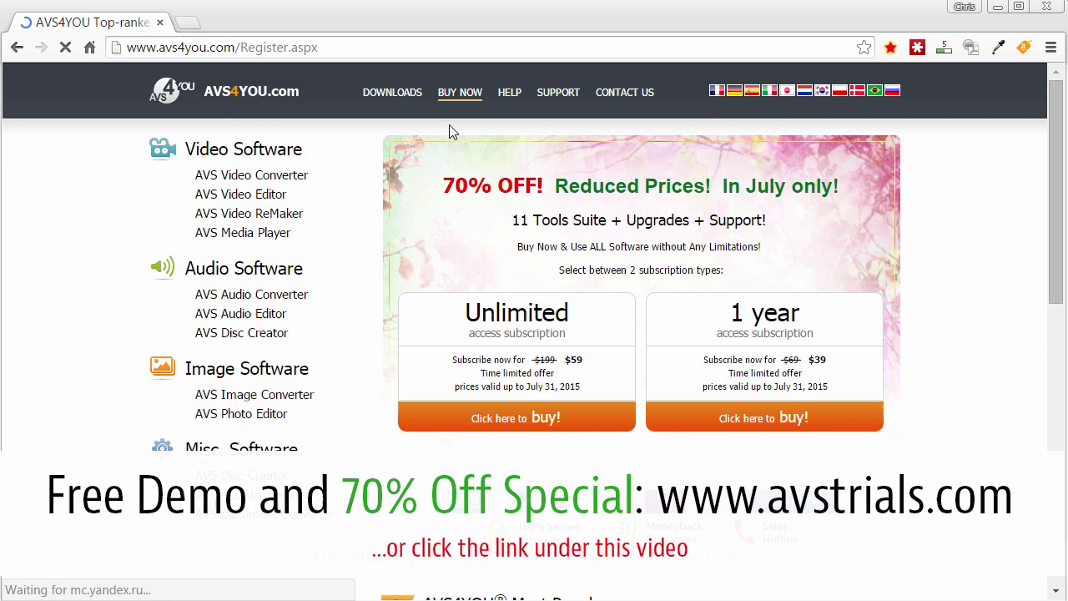